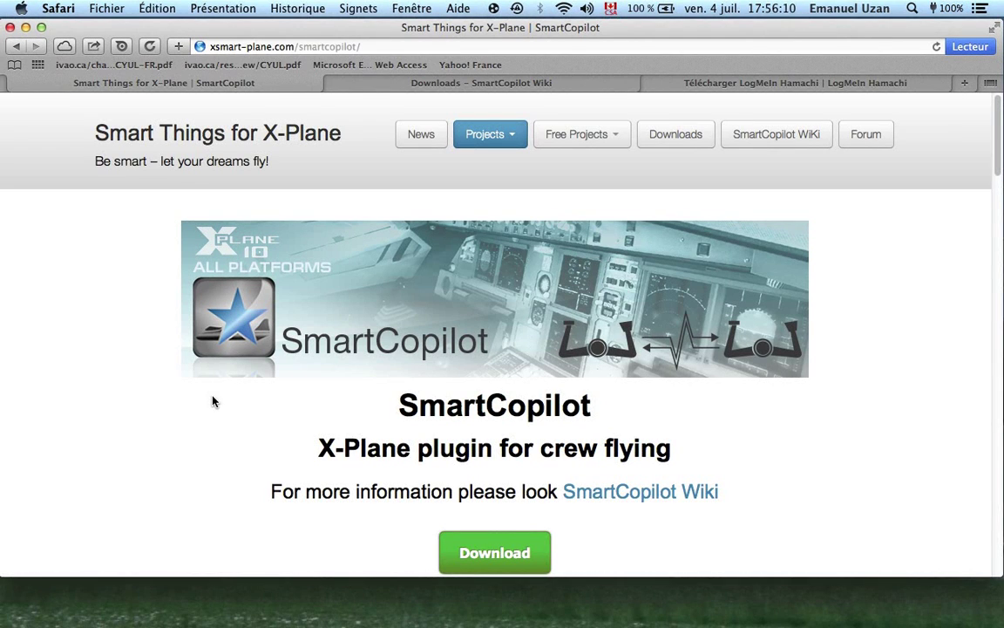
Scroll the wiki page and review the license type choices, keeping Single license
scroll(214, 401, "down", 3)
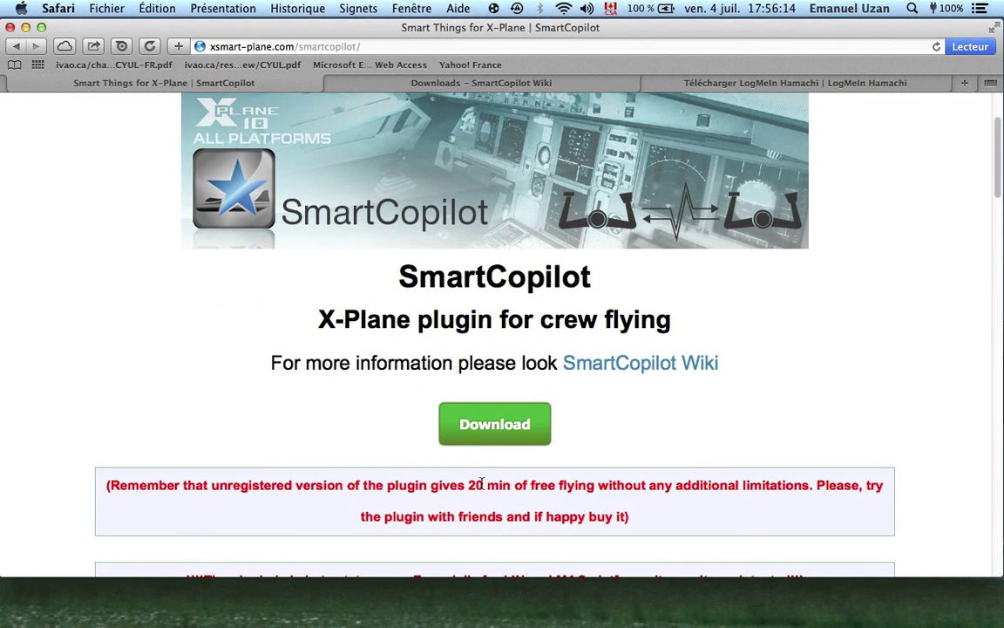
scroll(476, 468, "down", 8)
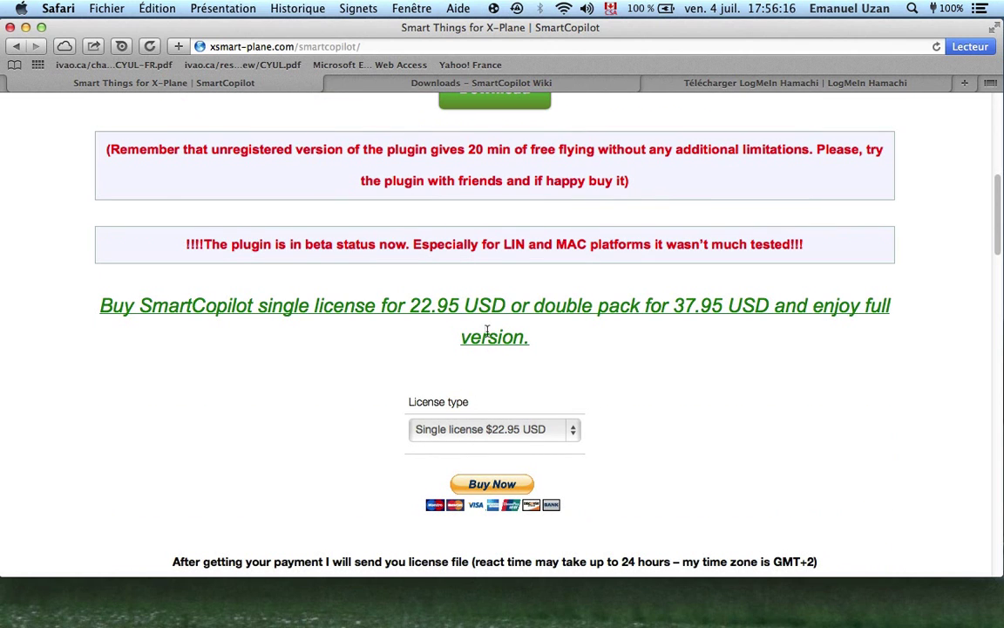
left_click(465, 431)
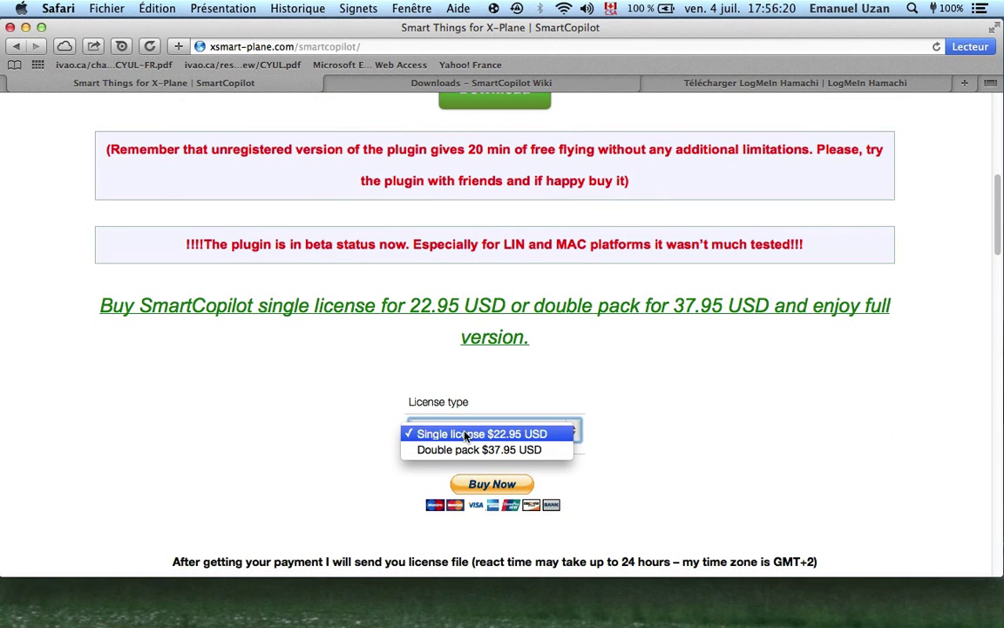
left_click(465, 433)
left_click(465, 433)
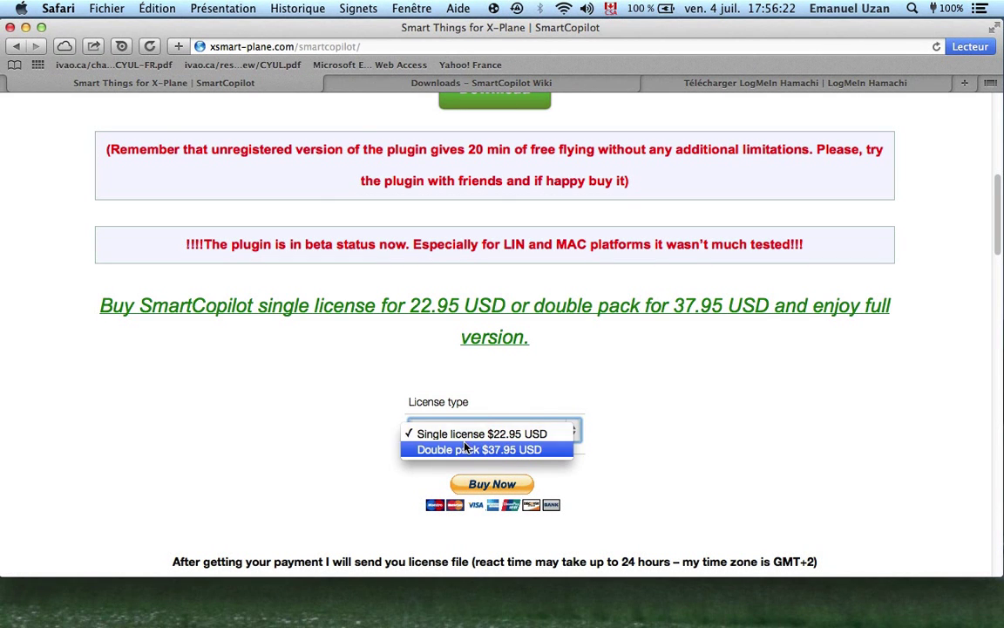
left_click(471, 386)
scroll(470, 366, "up", 10)
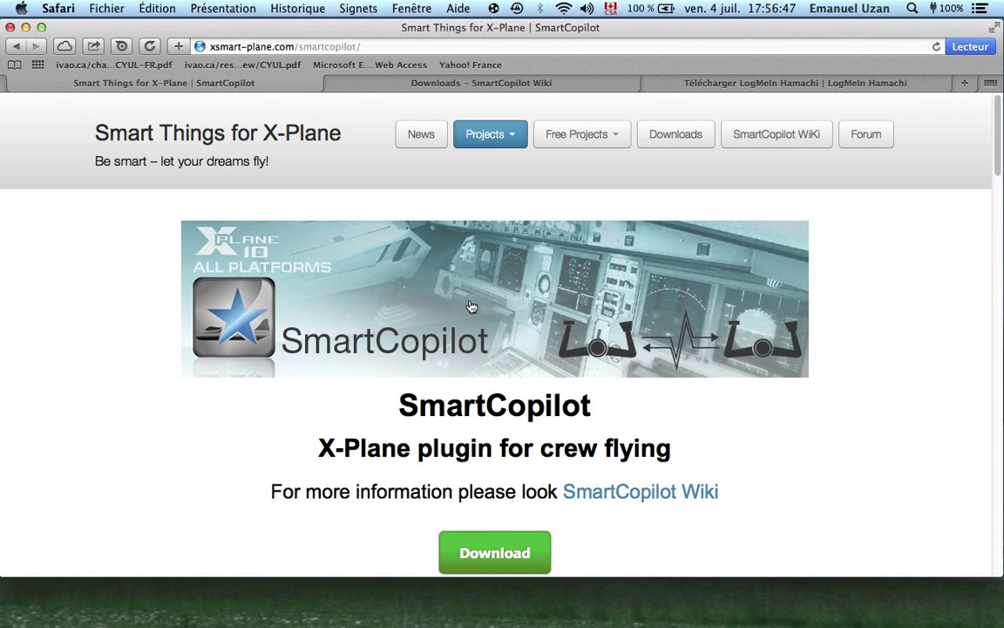
scroll(448, 162, "down", 2)
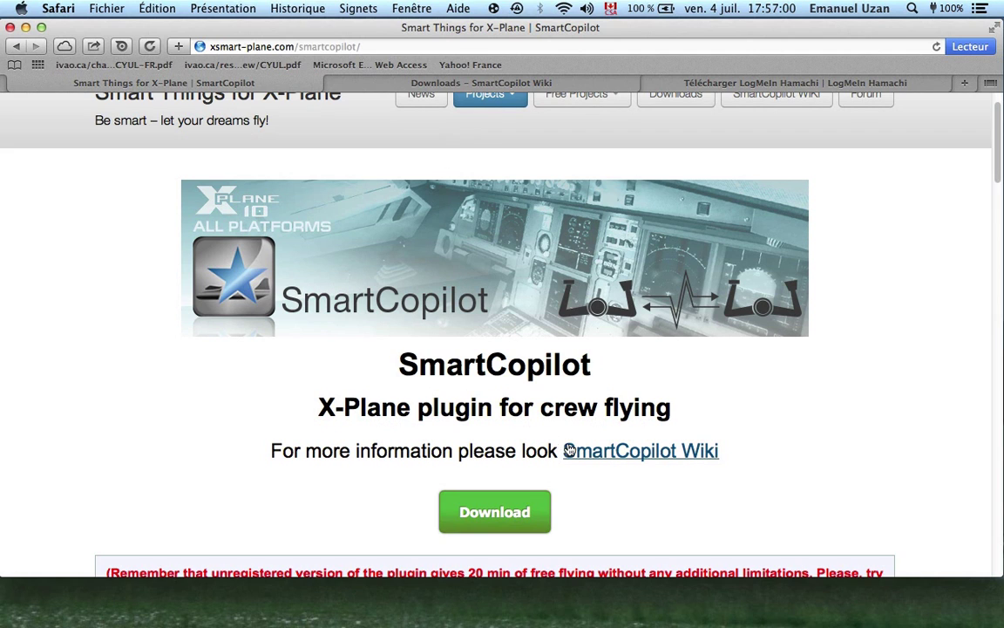
Switch to the Downloads wiki tab, then to the desktop holding the plugin files
left_click(435, 82)
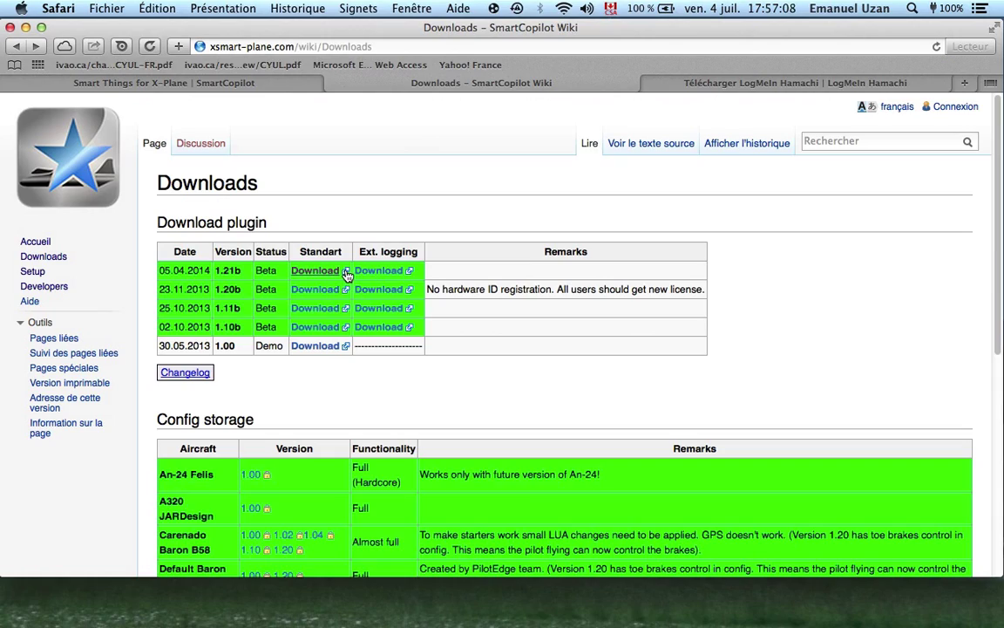
key("ctrl+Left")
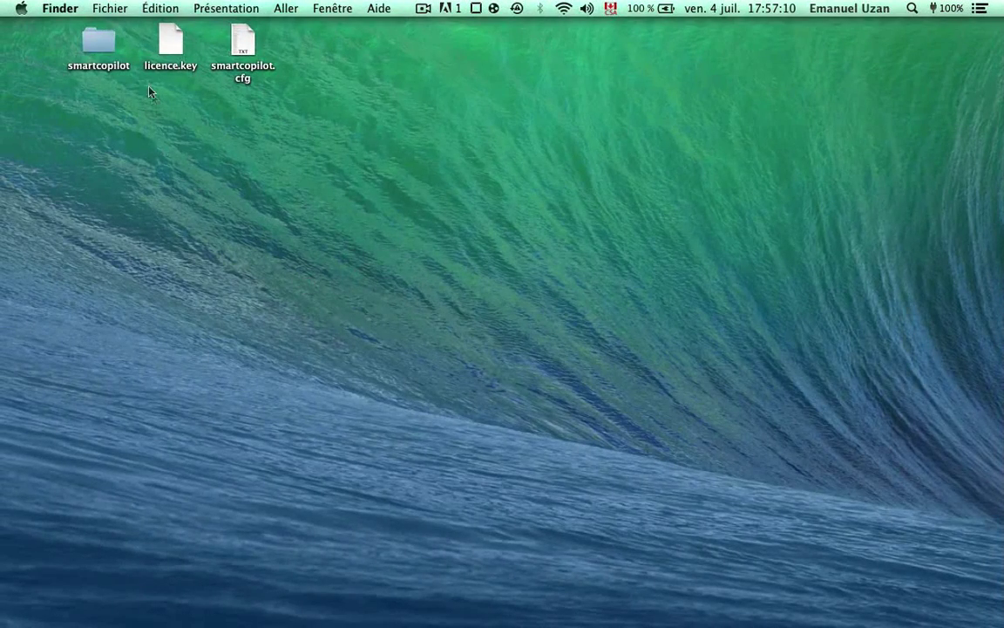
Browse the X-Plane 10.25 folder into Resources > plugins > smartcopilot
mouse_move(127, 623)
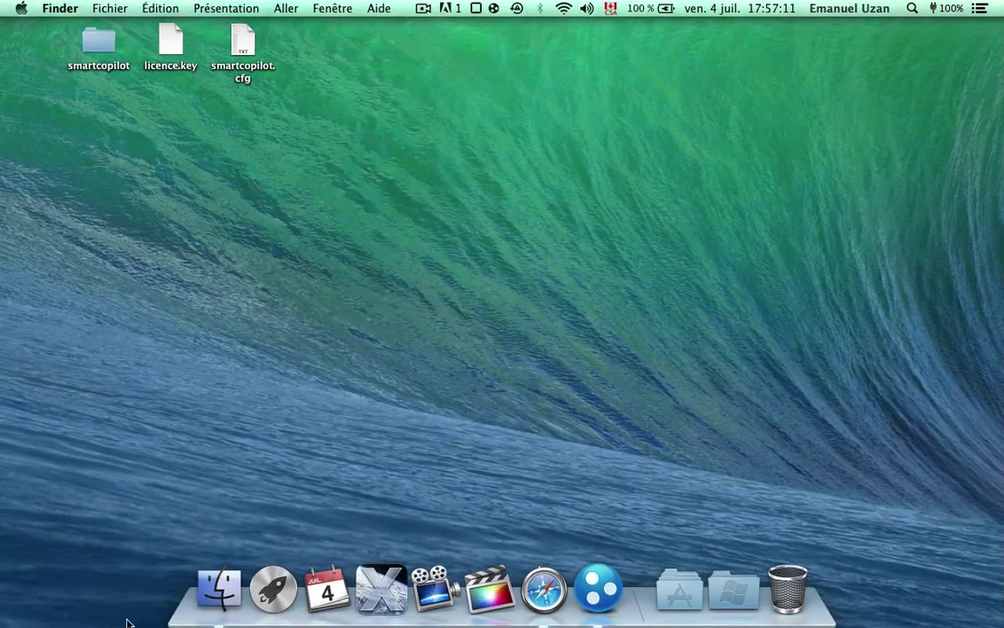
left_click(217, 590)
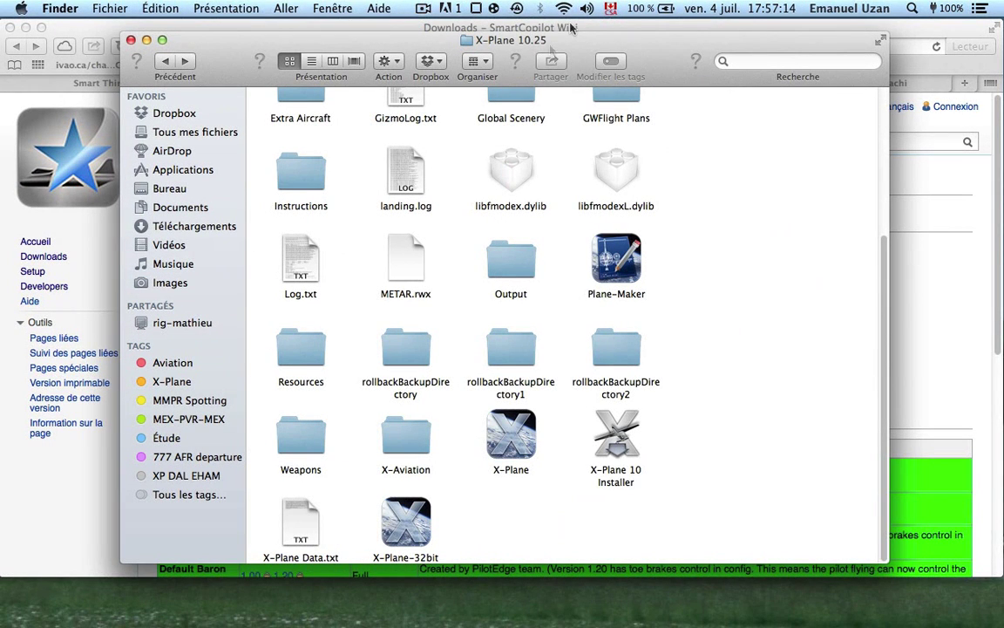
double_click(302, 344)
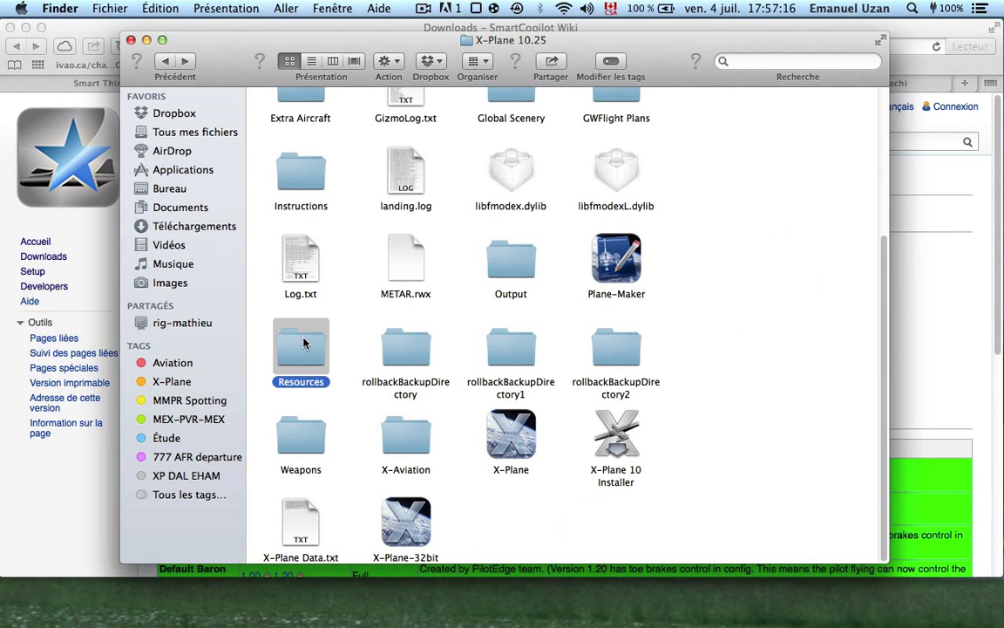
double_click(617, 205)
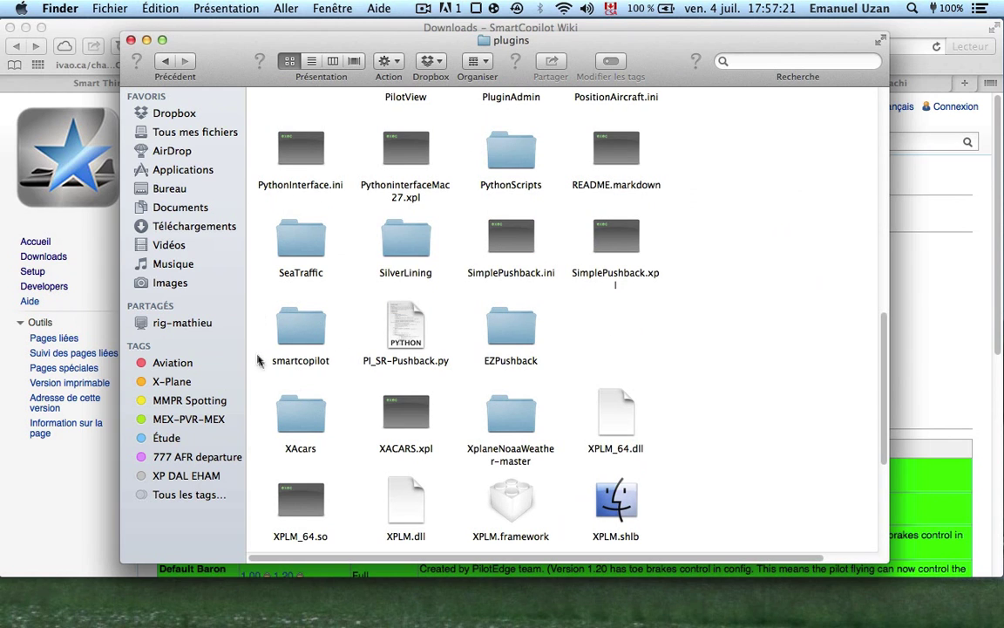
double_click(296, 328)
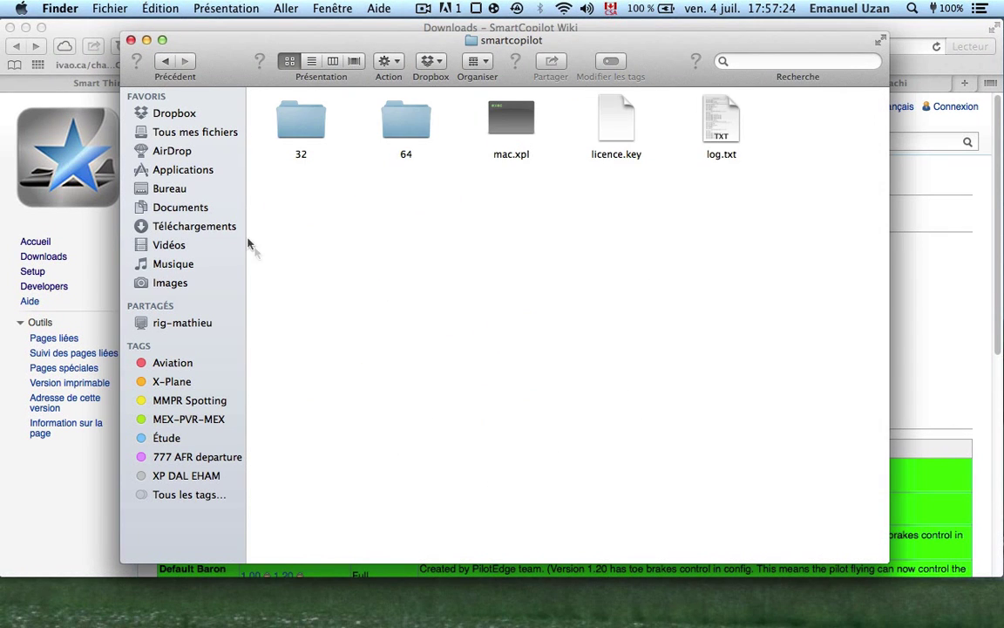
Check licence.key on the desktop, step Finder back to plugins, and return to Safari
left_click(38, 484)
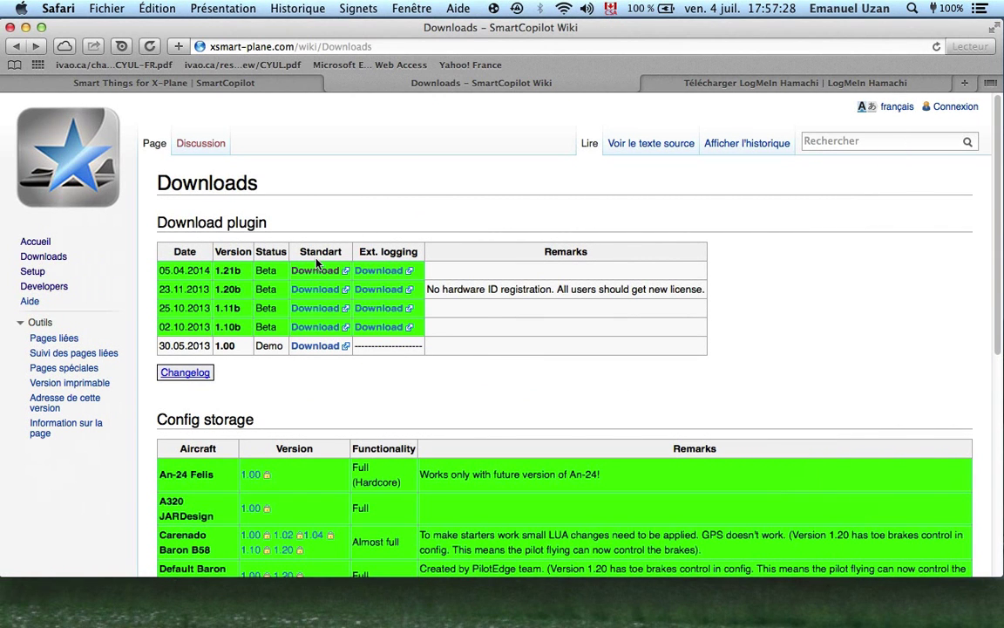
key("ctrl+Left")
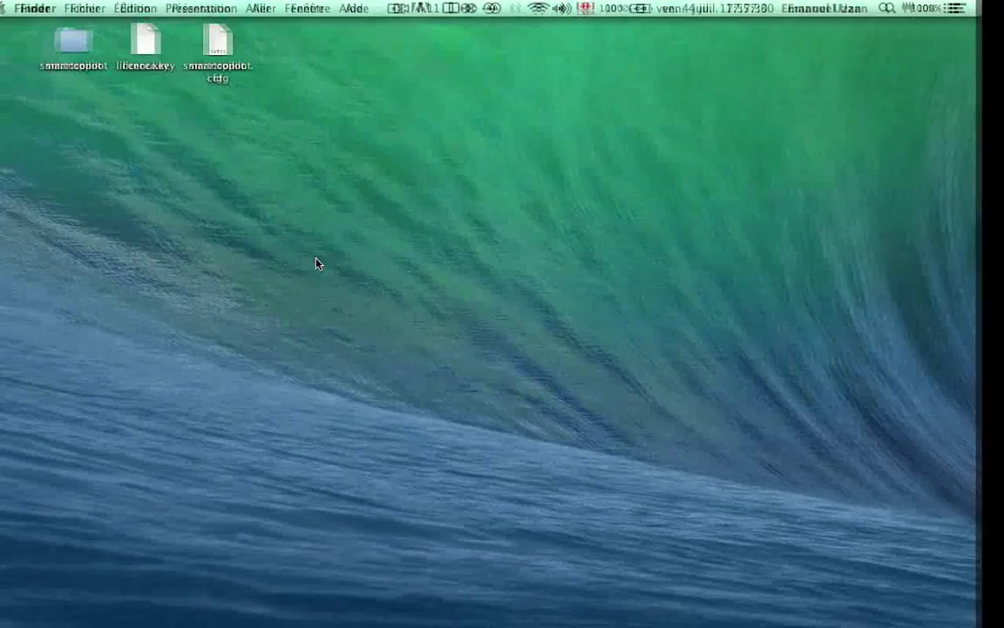
left_click(173, 42)
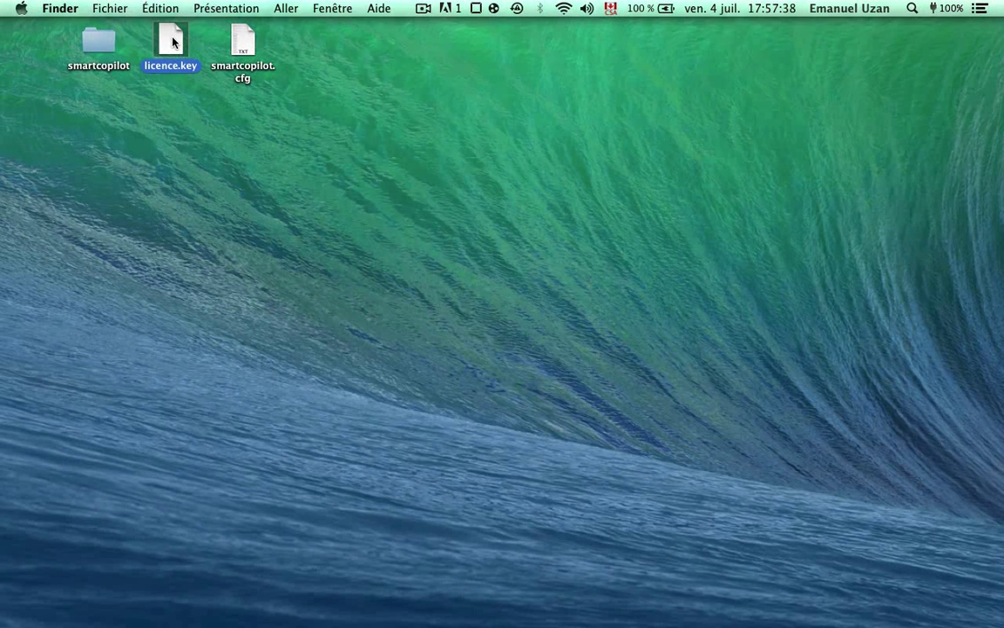
key("ctrl+Right")
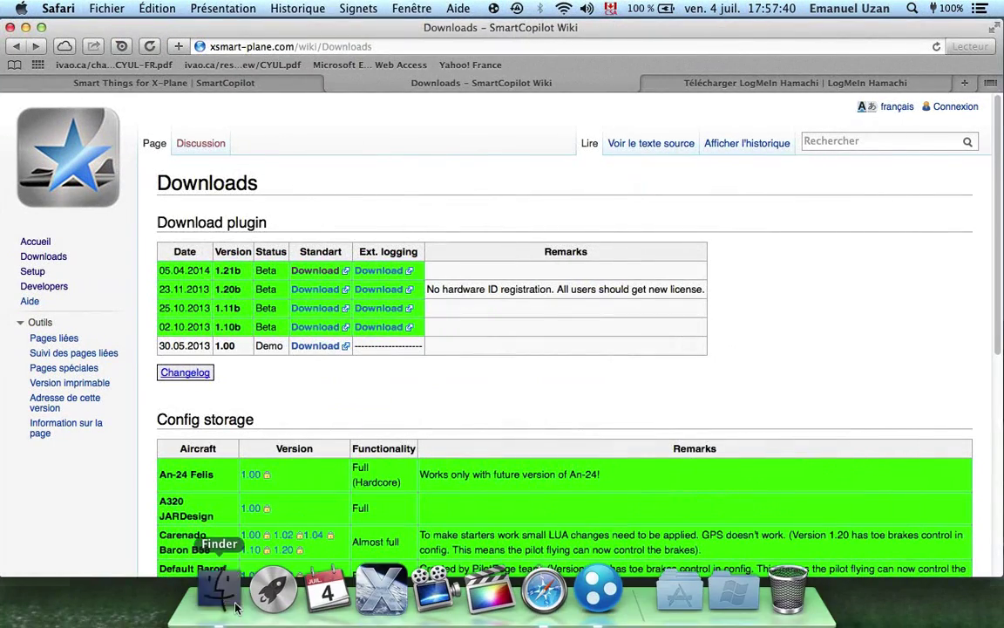
left_click(217, 585)
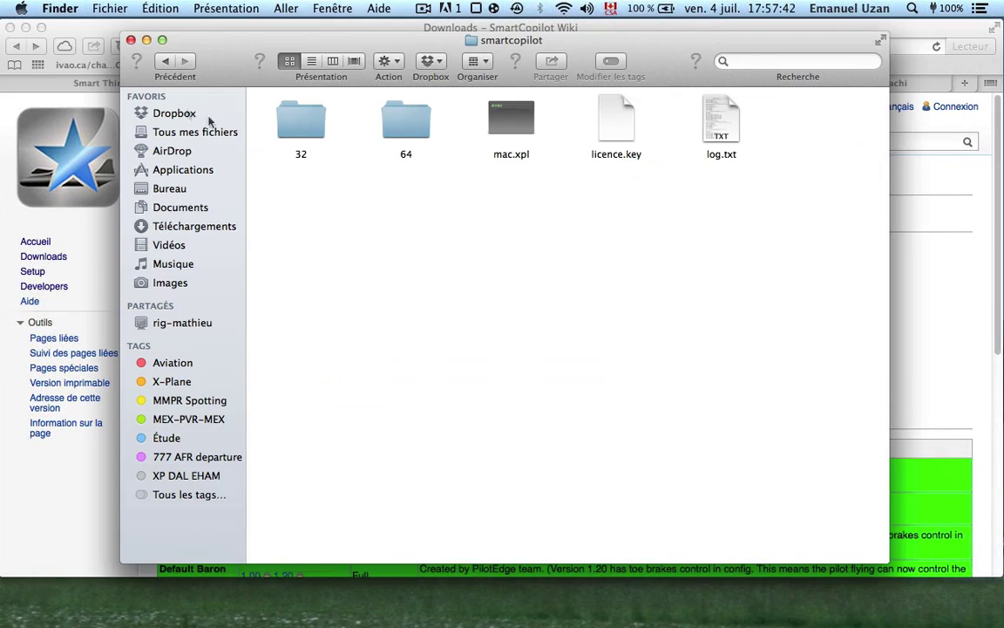
left_click(166, 61)
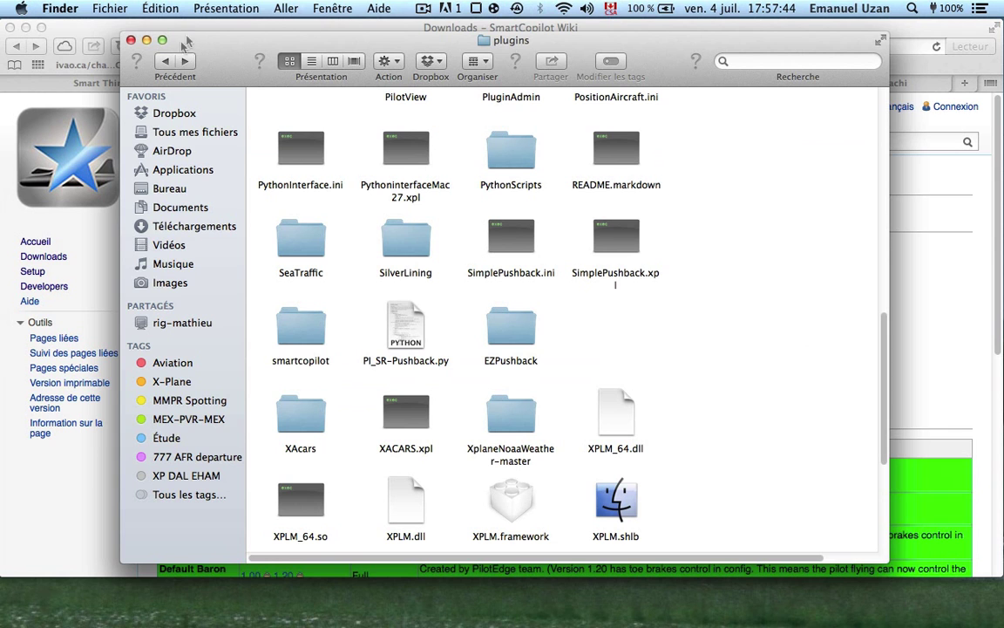
left_click(179, 27)
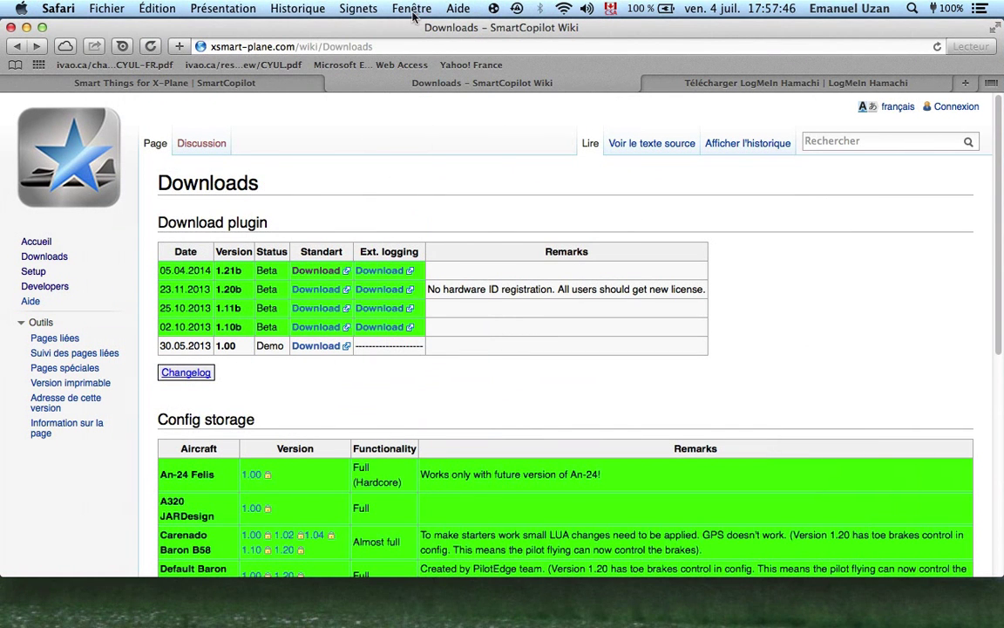
Scroll down to the Config storage table, where B727F is listed as Not confirmed
scroll(414, 139, "down", 5)
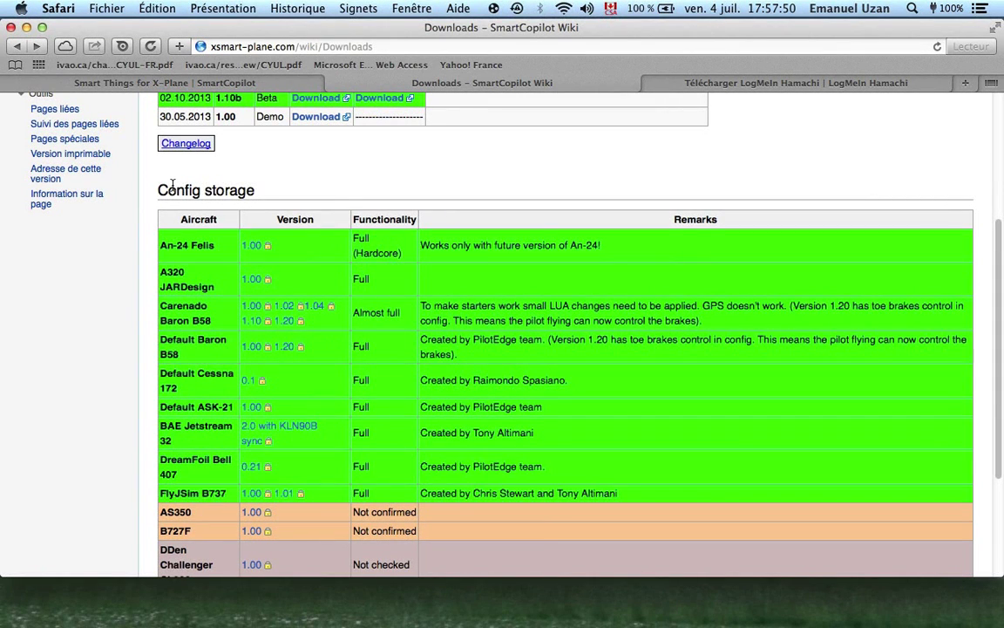
scroll(171, 185, "down", 2)
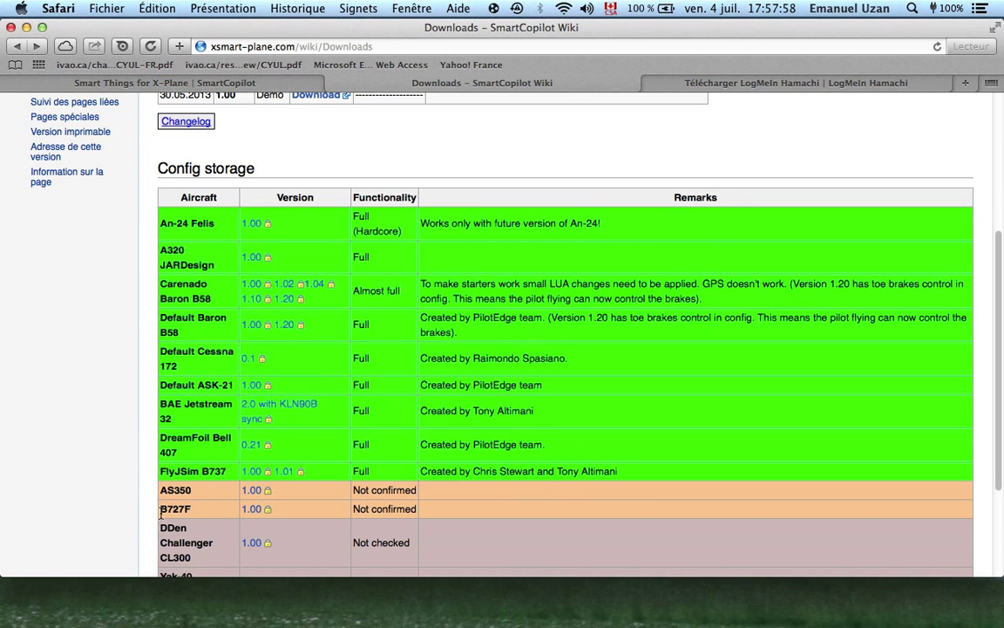
scroll(165, 496, "down", 2)
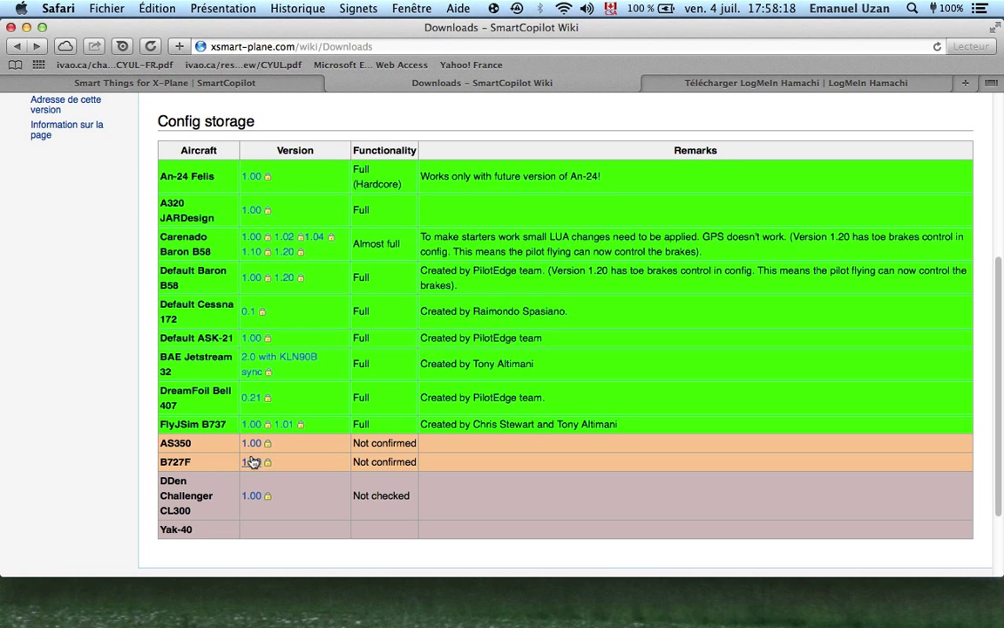
Hide Safari to look at smartcopilot.cfg on the desktop, then bring Safari back
key("cmd+h")
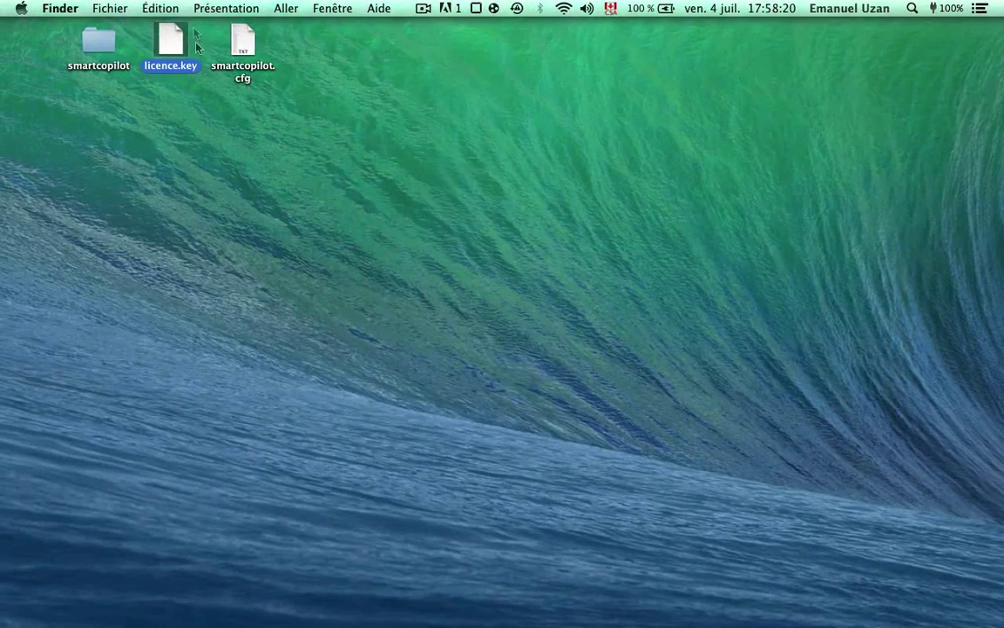
left_click(245, 66)
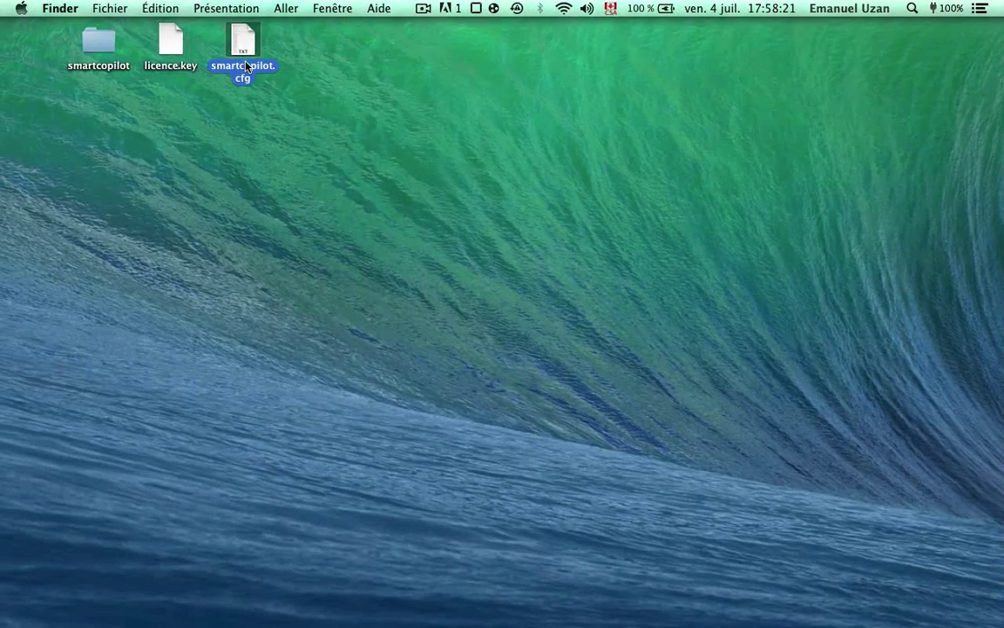
left_click(321, 122)
key("cmd+Tab")
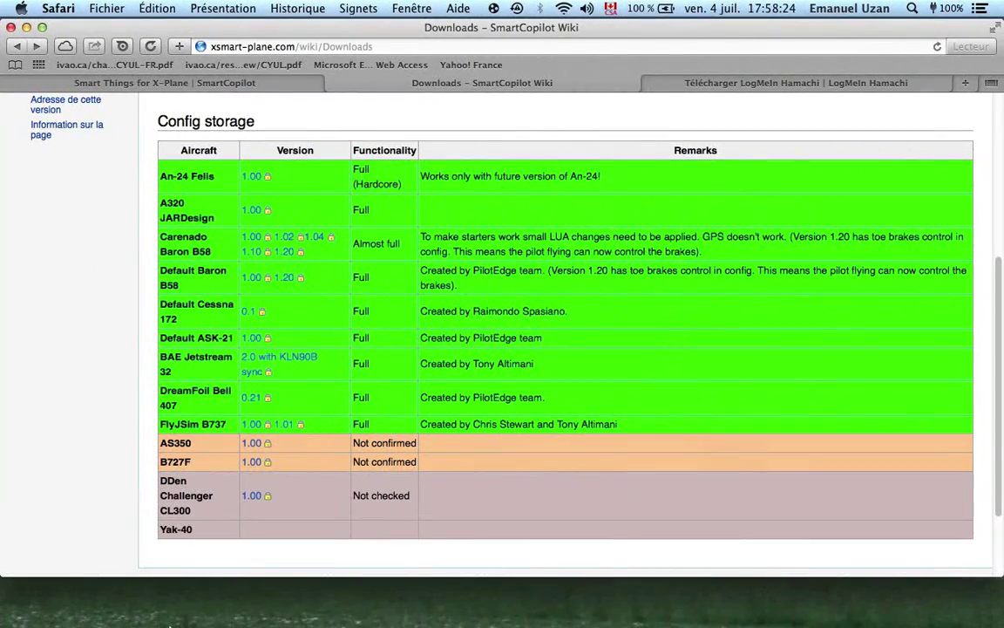
Navigate Finder to Aircraft > Heavy Metal > 727-200F, then bring Safari forward
left_click(219, 590)
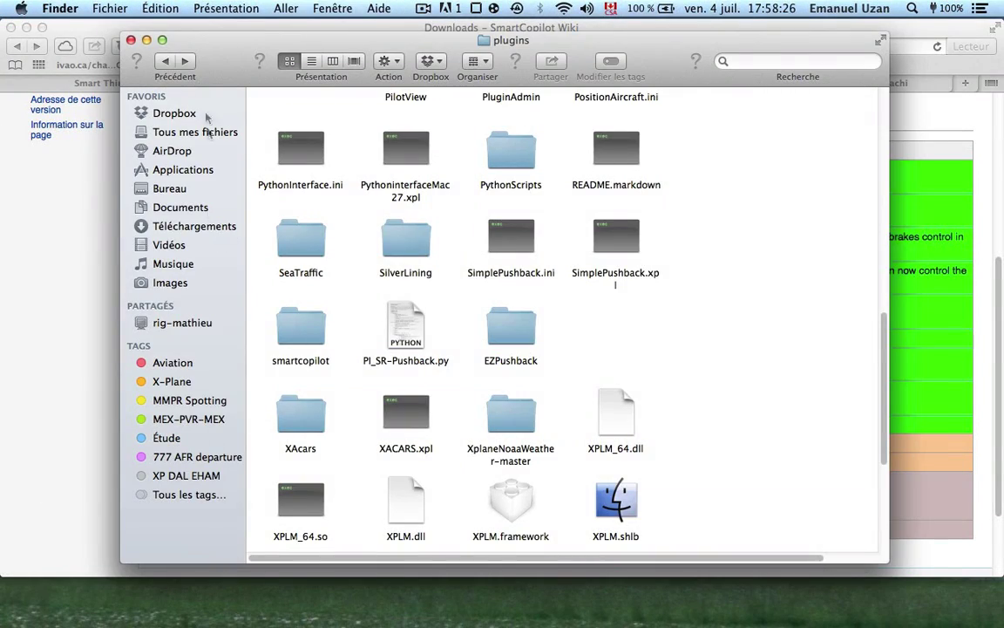
left_click(165, 60)
left_click(164, 60)
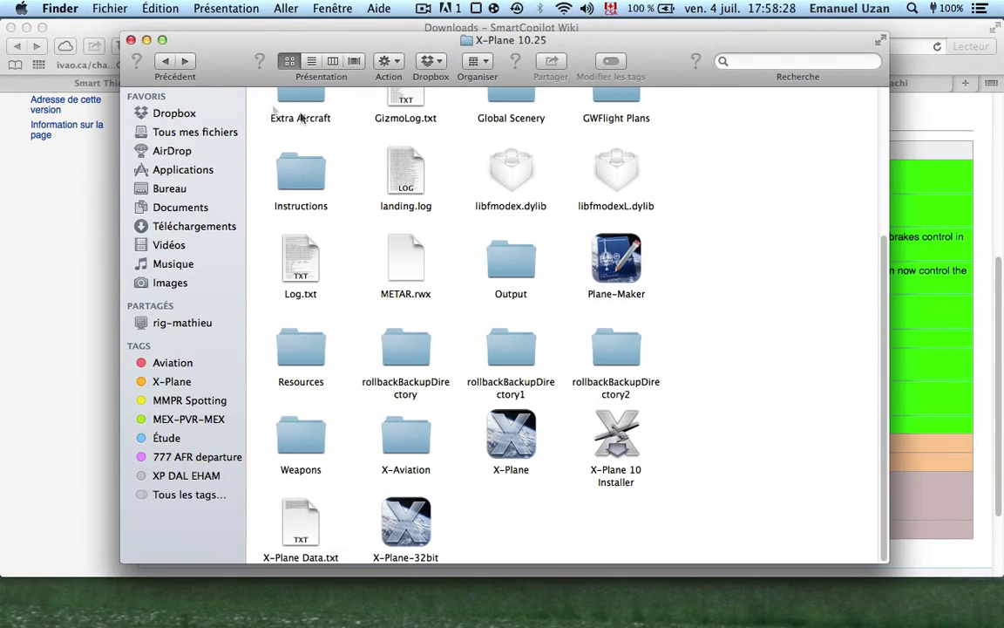
scroll(438, 113, "up", 5)
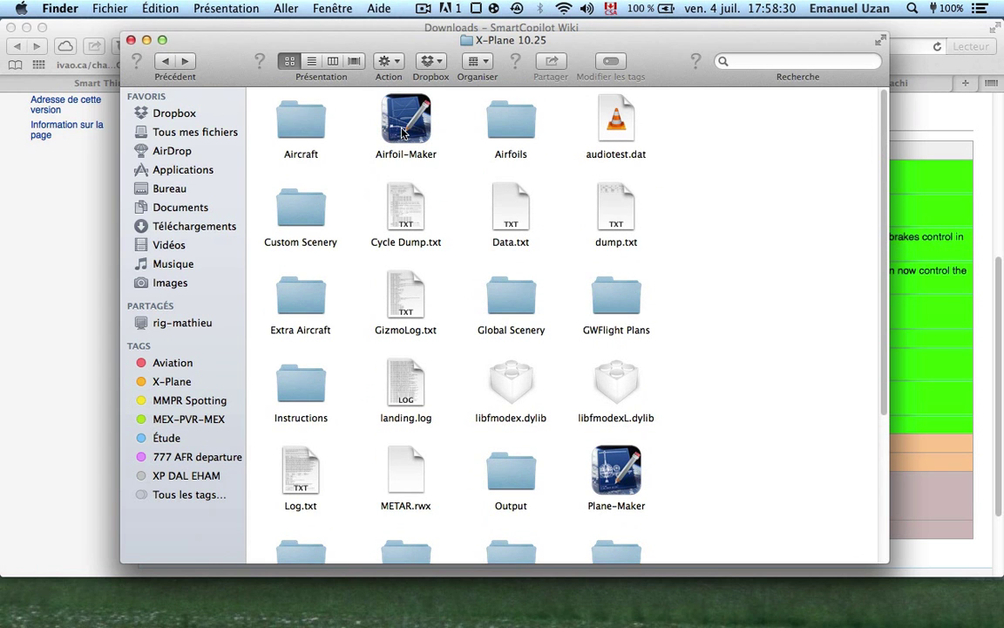
double_click(296, 114)
double_click(617, 261)
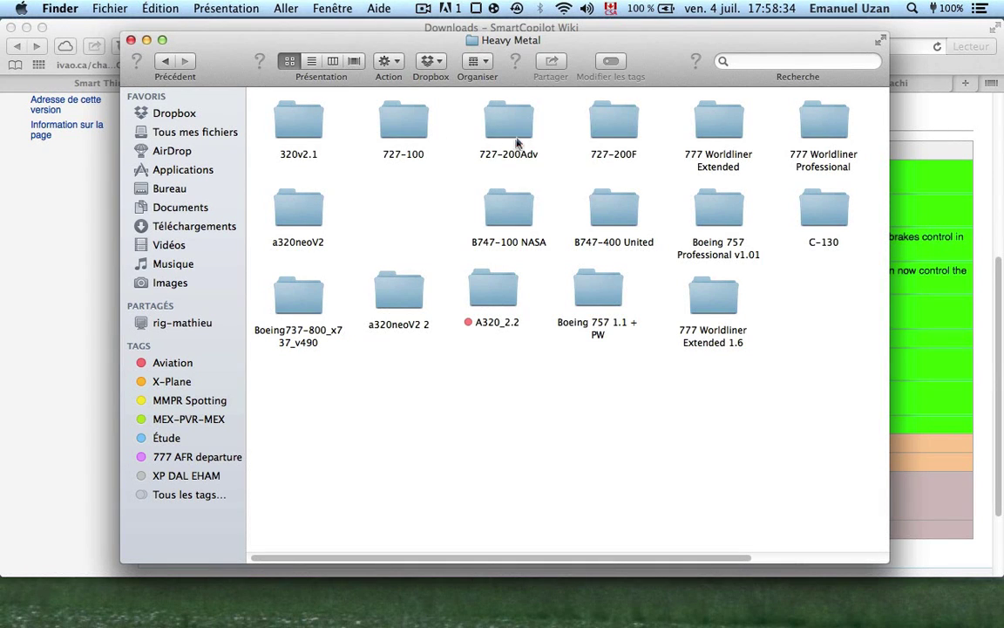
double_click(630, 122)
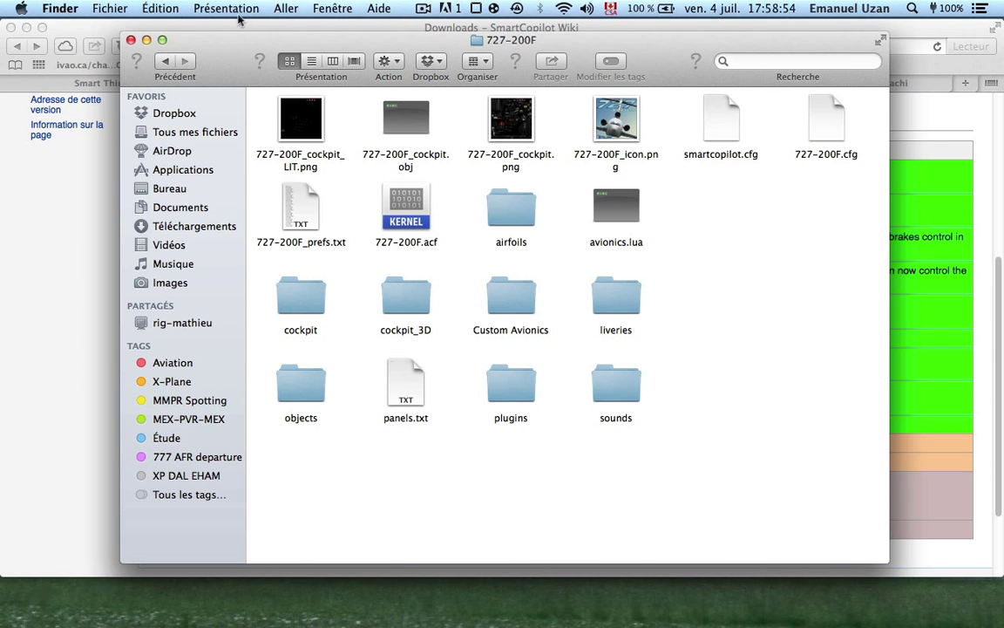
left_click(43, 219)
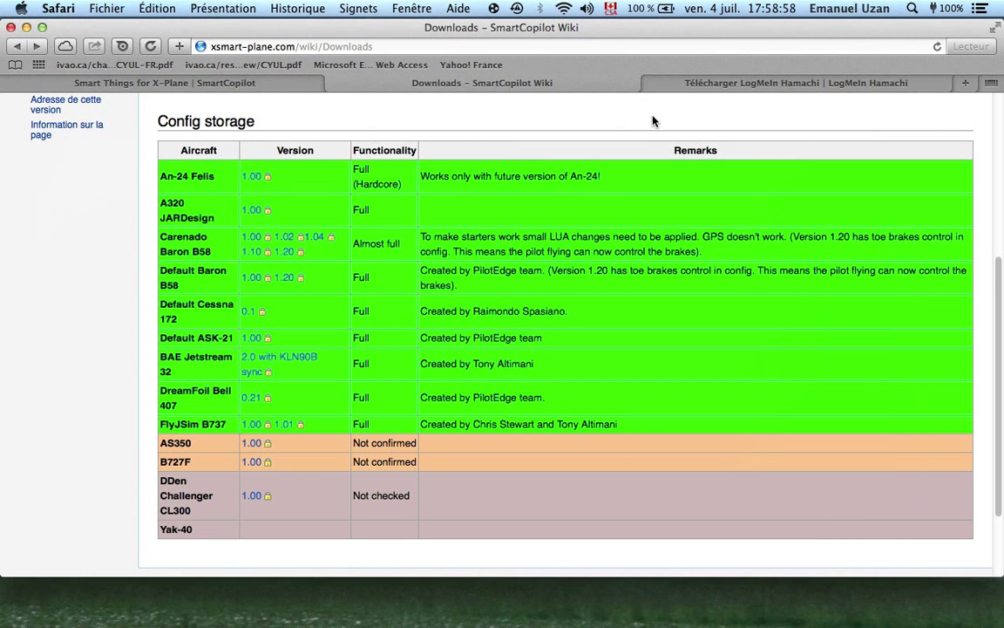
Show the Télécharger LogMeIn Hamachi page, then bring the Hamachi window forward
left_click(675, 84)
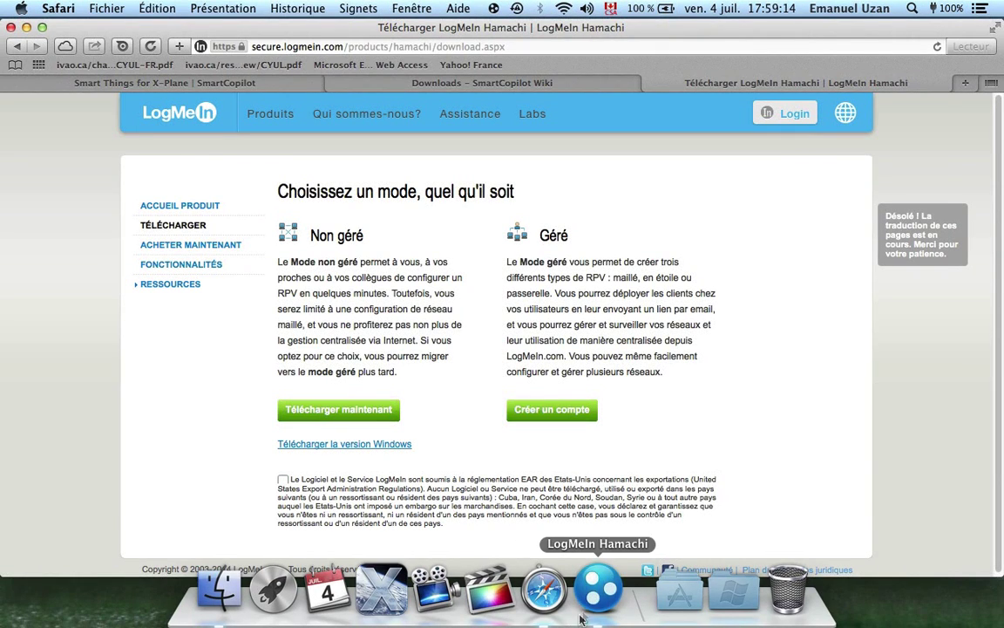
left_click(593, 585)
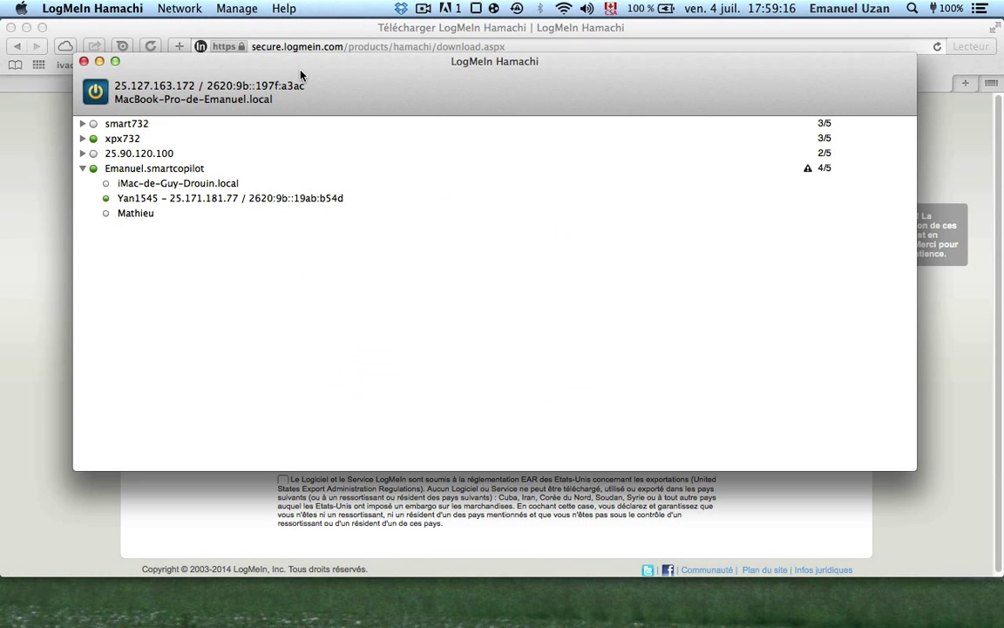
Create a new Hamachi network with Network ID Smartcopilot_test
left_click(83, 170)
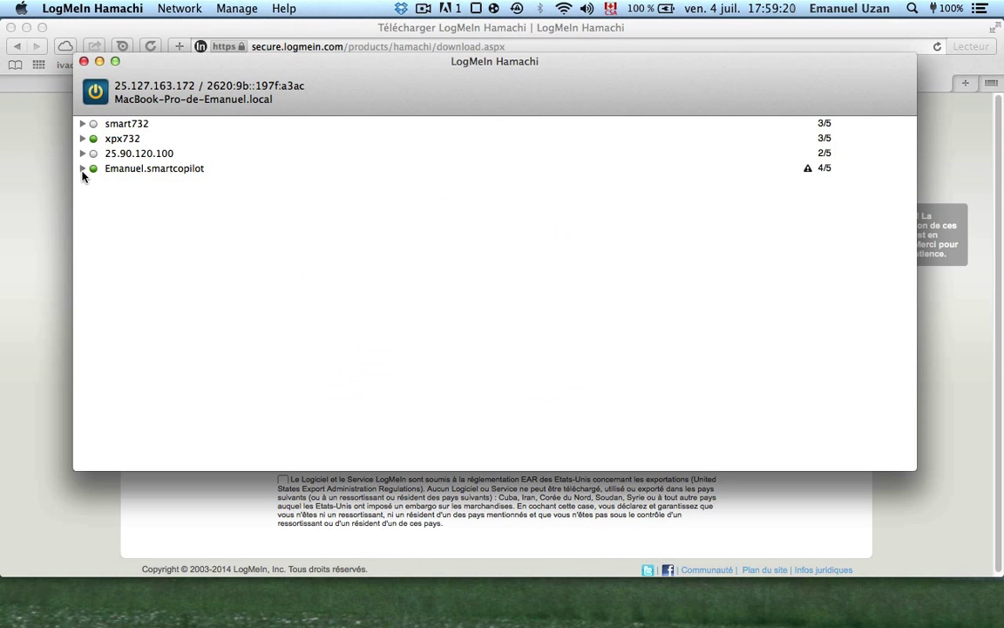
left_click(180, 9)
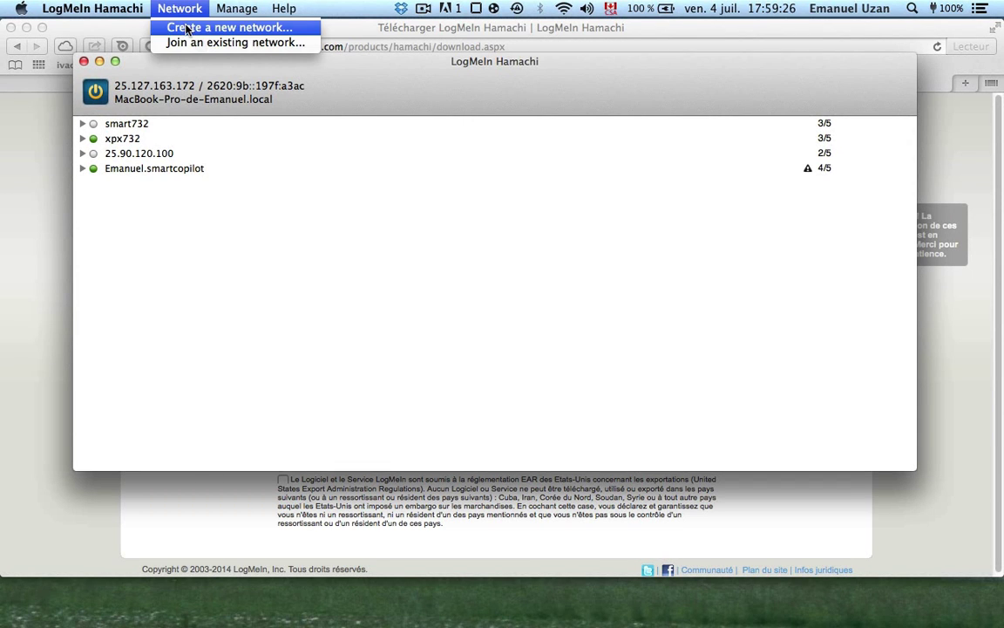
left_click(179, 28)
type("Smartcopilot")
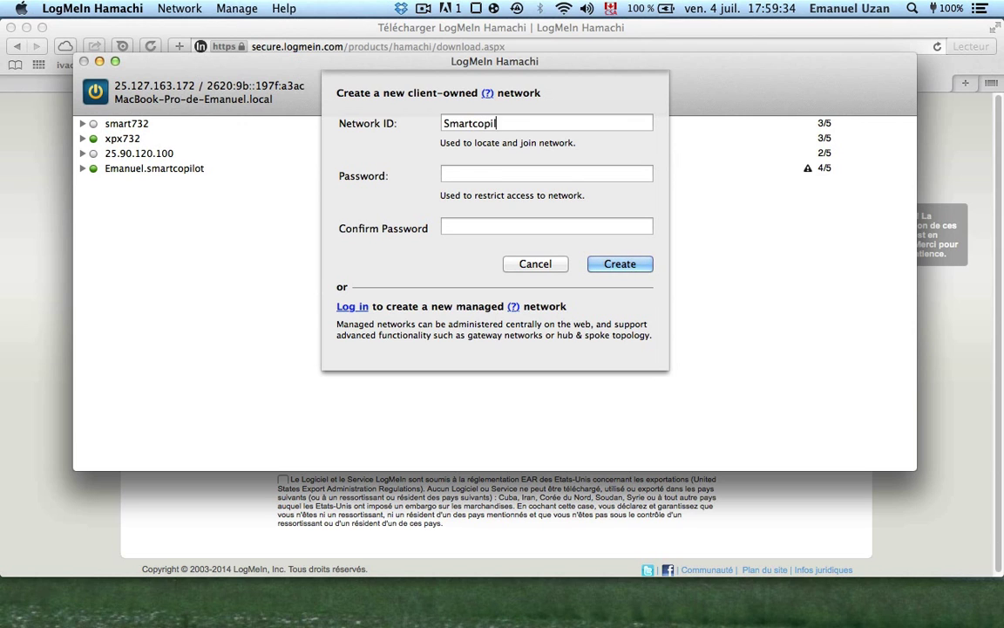
type("_test")
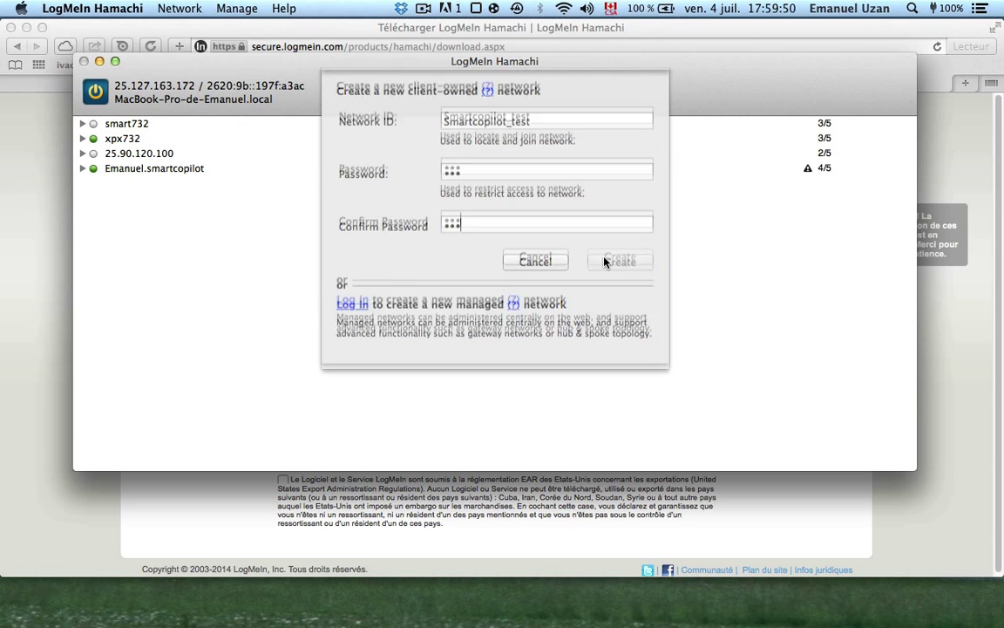
left_click(605, 261)
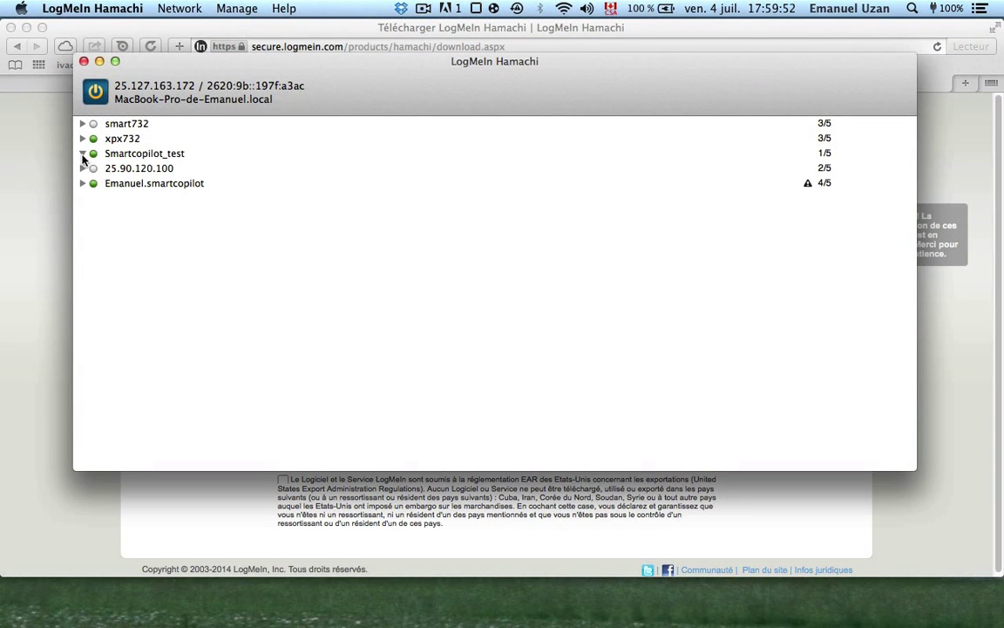
Confirm the second peer joined Smartcopilot_test at 25.15.232.254, then switch to X-Plane
left_click(83, 154)
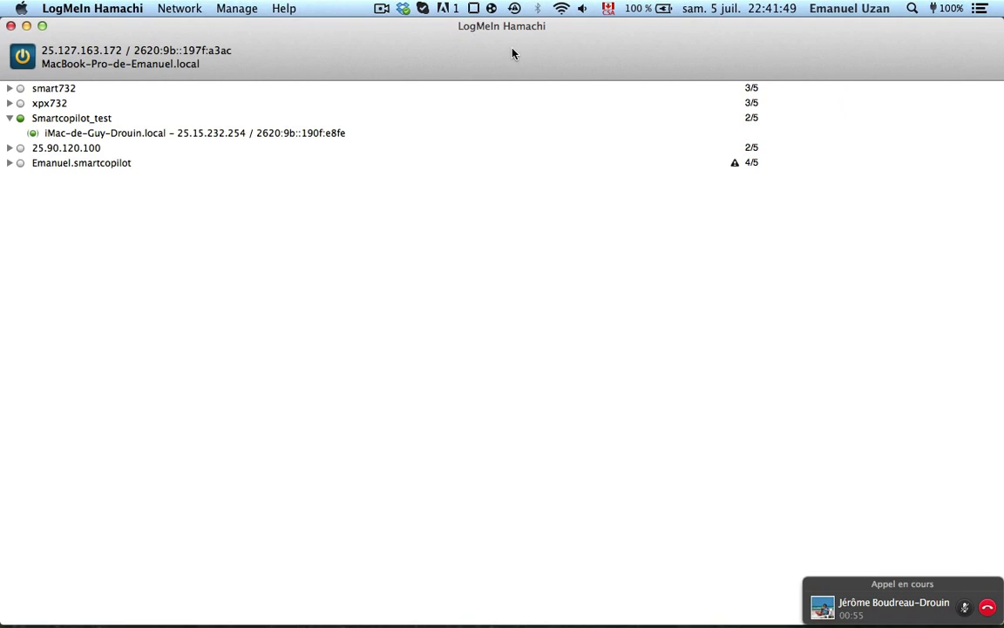
left_click(60, 120)
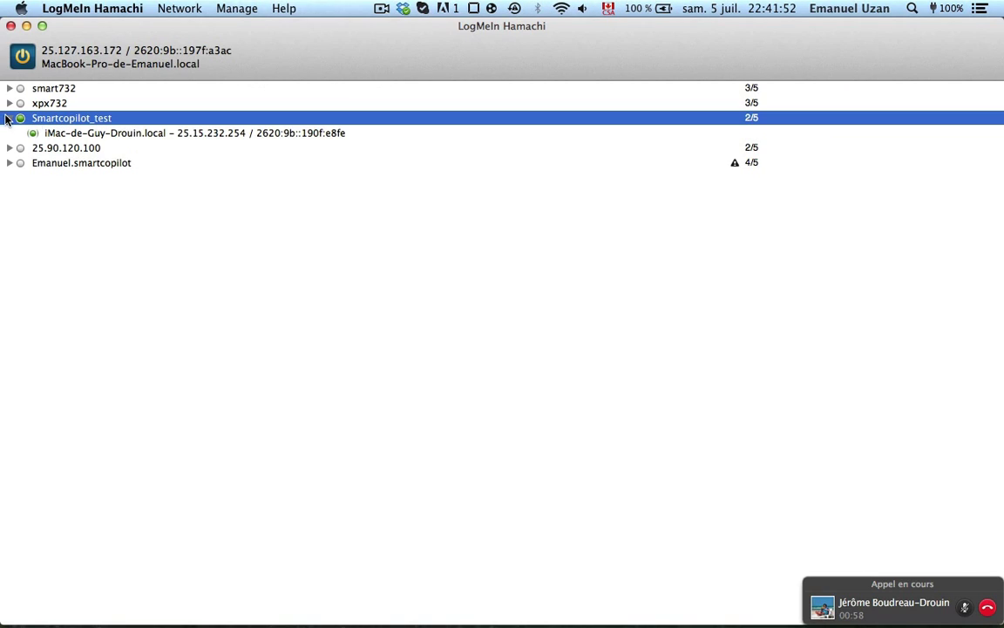
left_click(52, 133)
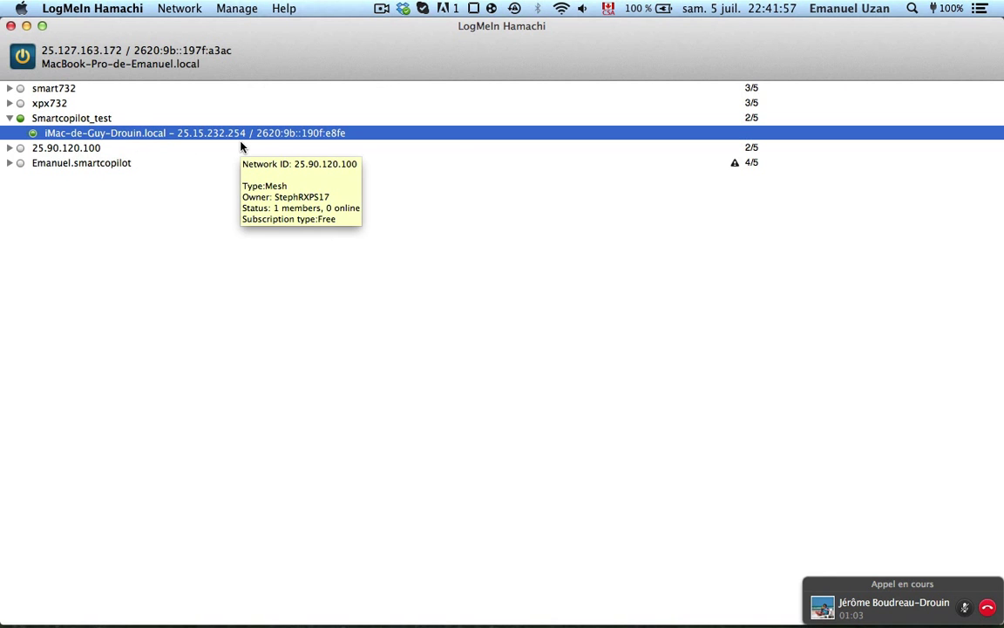
key("ctrl+Left")
mouse_move(401, 11)
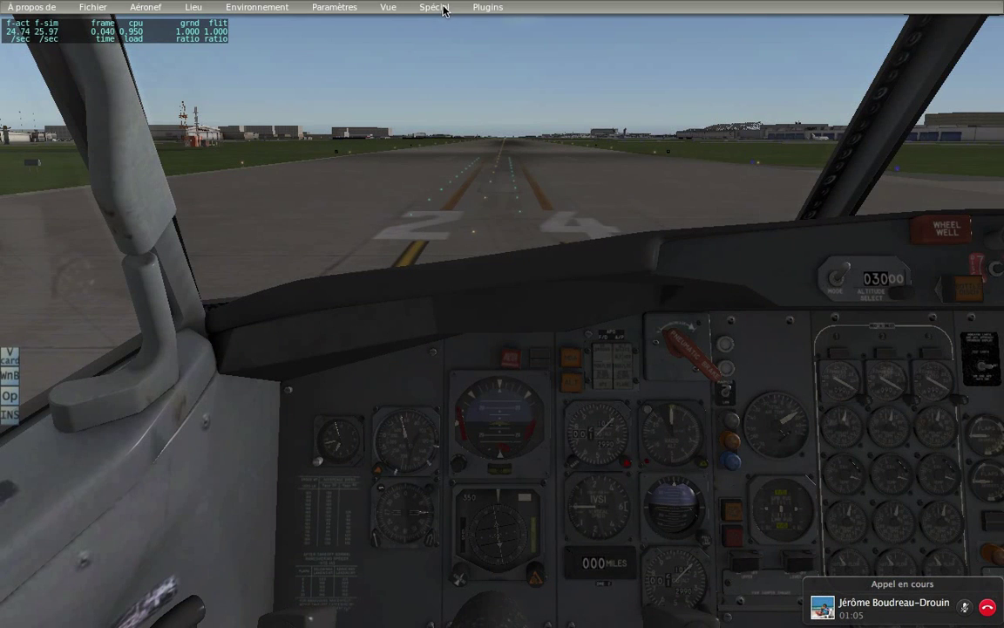
left_click(488, 7)
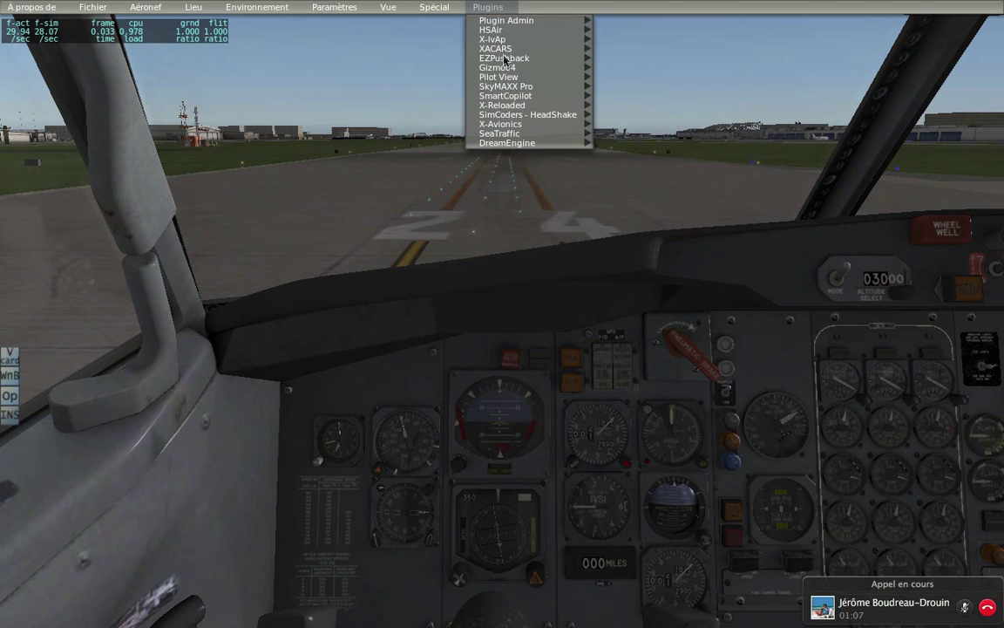
left_click(511, 96)
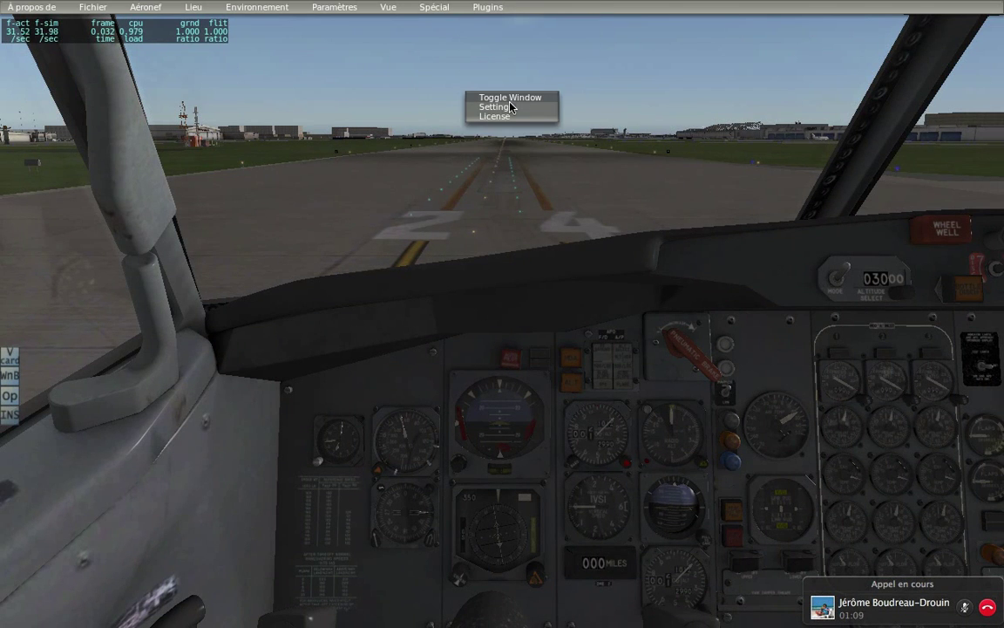
left_click(512, 106)
left_click_drag(406, 122, 301, 179)
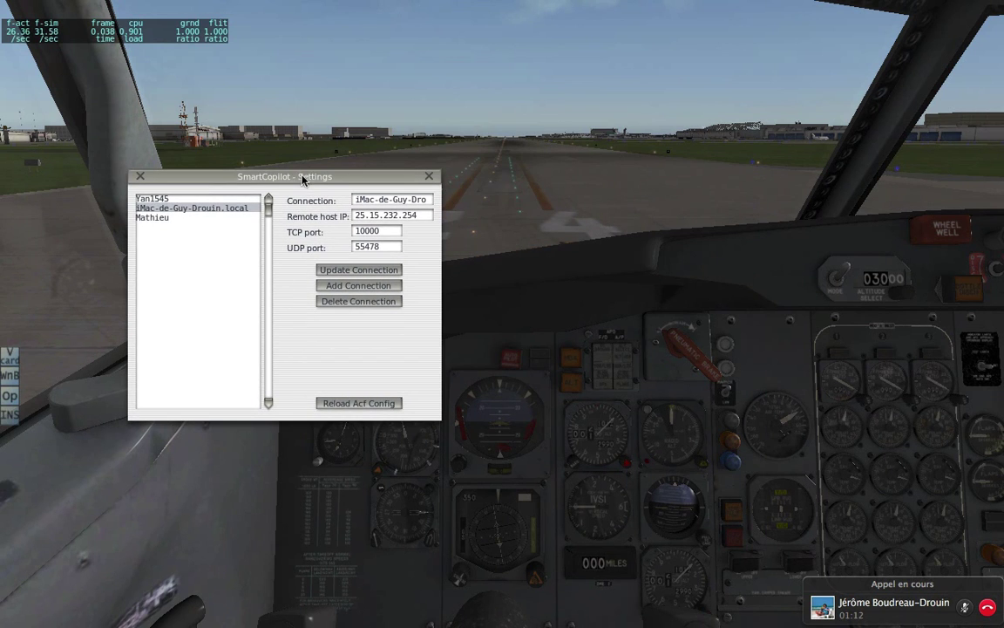
left_click(344, 290)
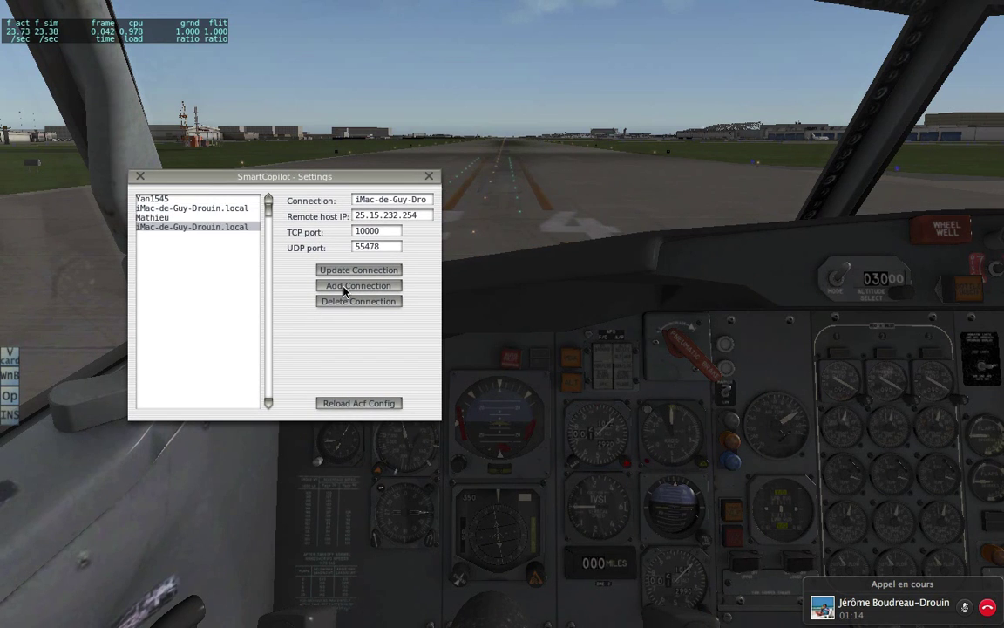
left_click(426, 204)
left_click(421, 218)
left_click(343, 402)
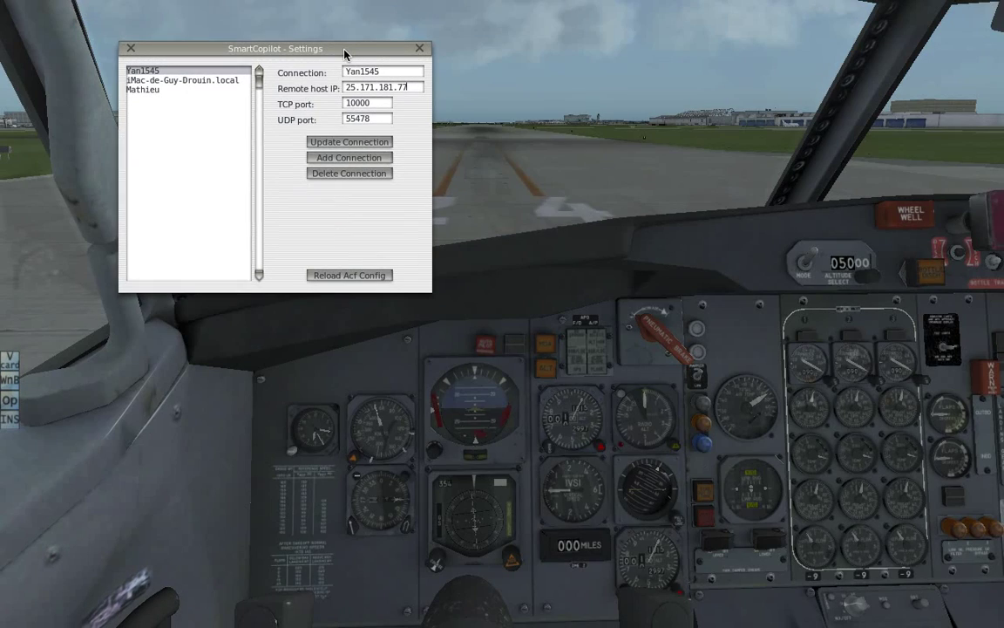
Review the saved connections, including the peer with ports 10000/55478, and close Settings
left_click(160, 79)
left_click(146, 88)
left_click(142, 69)
left_click(159, 79)
left_click(161, 88)
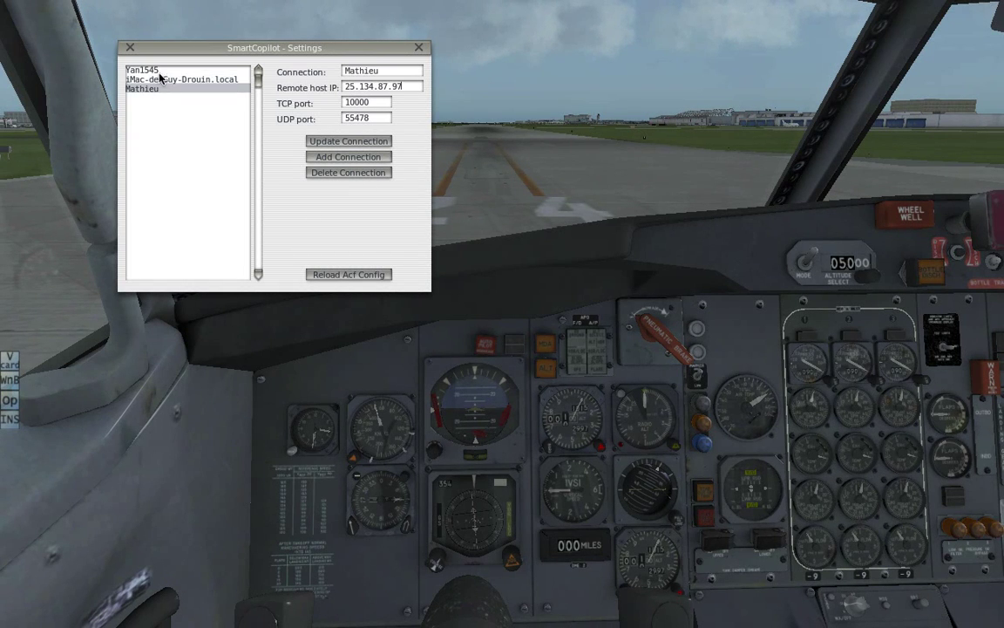
left_click(159, 70)
left_click_drag(258, 47, 156, 38)
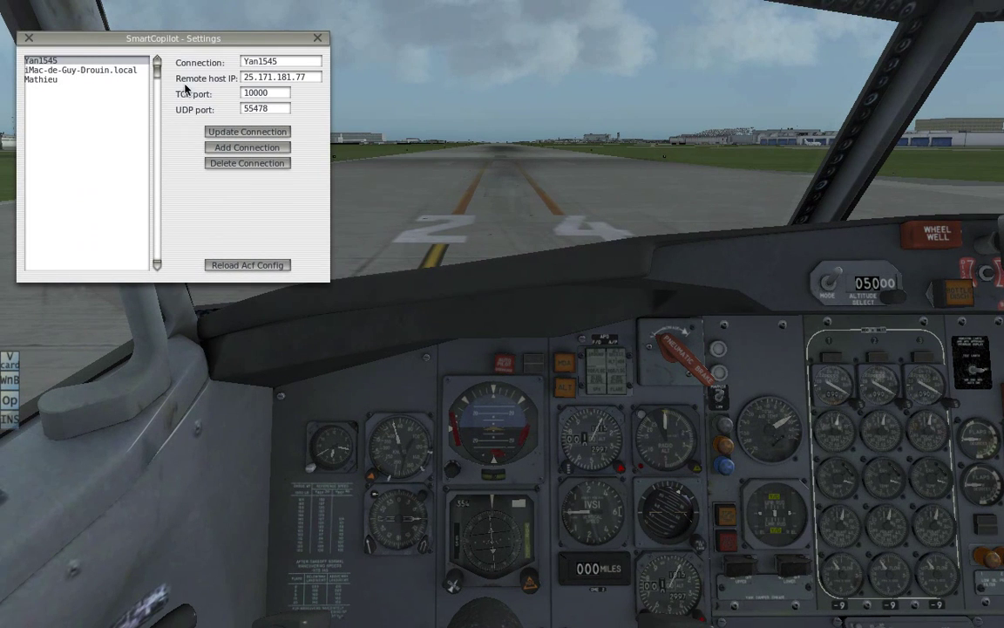
left_click(96, 71)
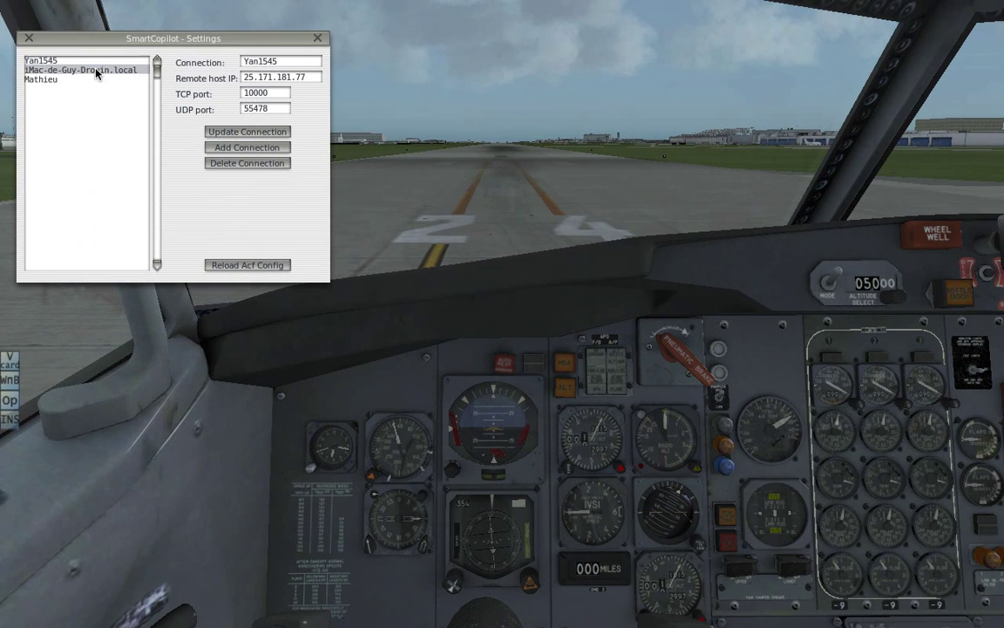
left_click(95, 79)
left_click(98, 61)
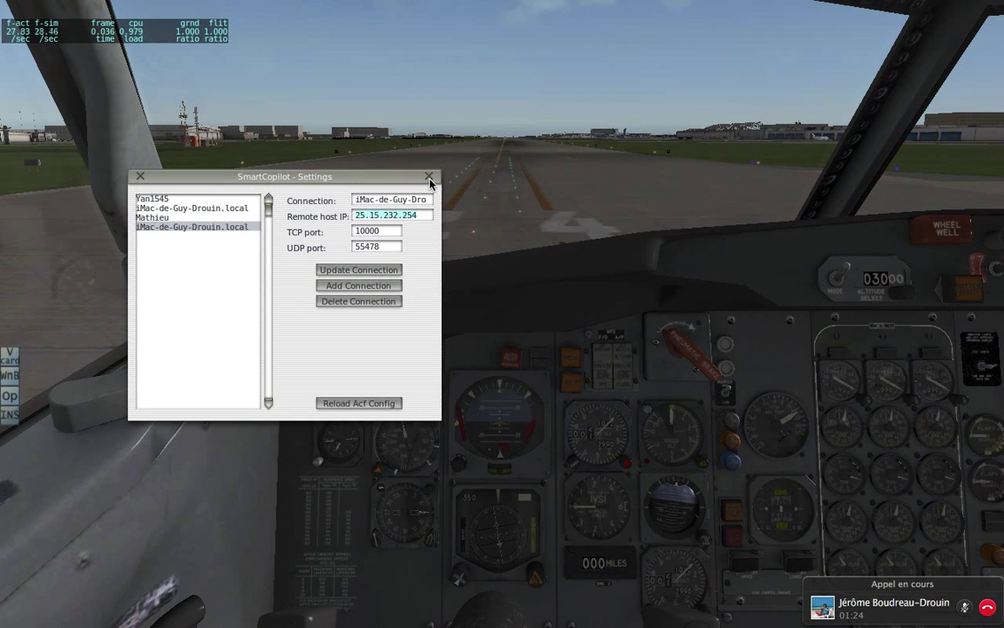
left_click(429, 176)
Toggle on the SmartCopilot status window, showing Ready for operation as Master with control
mouse_move(482, 6)
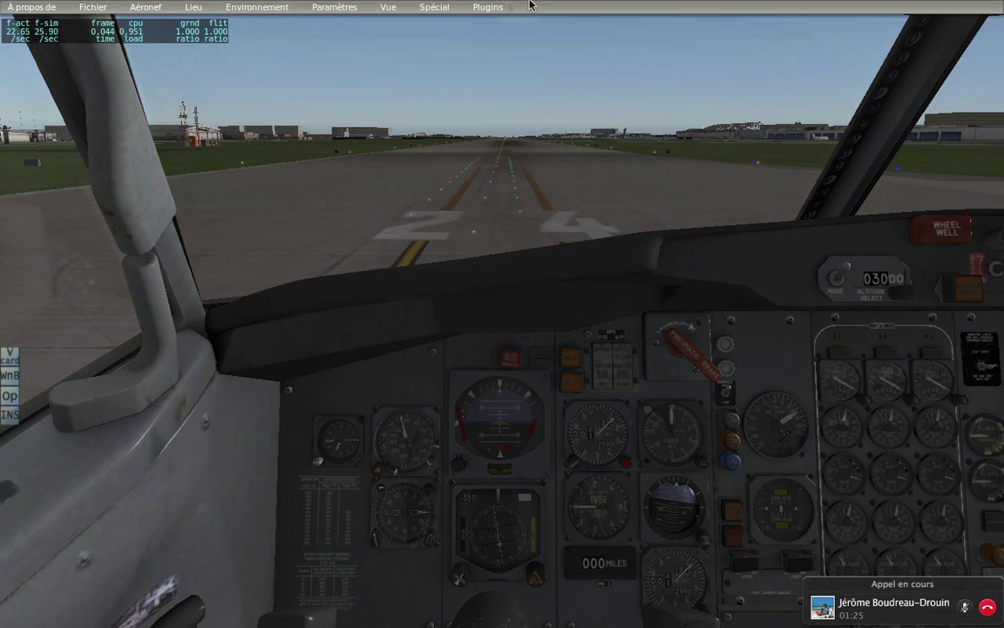
left_click(479, 7)
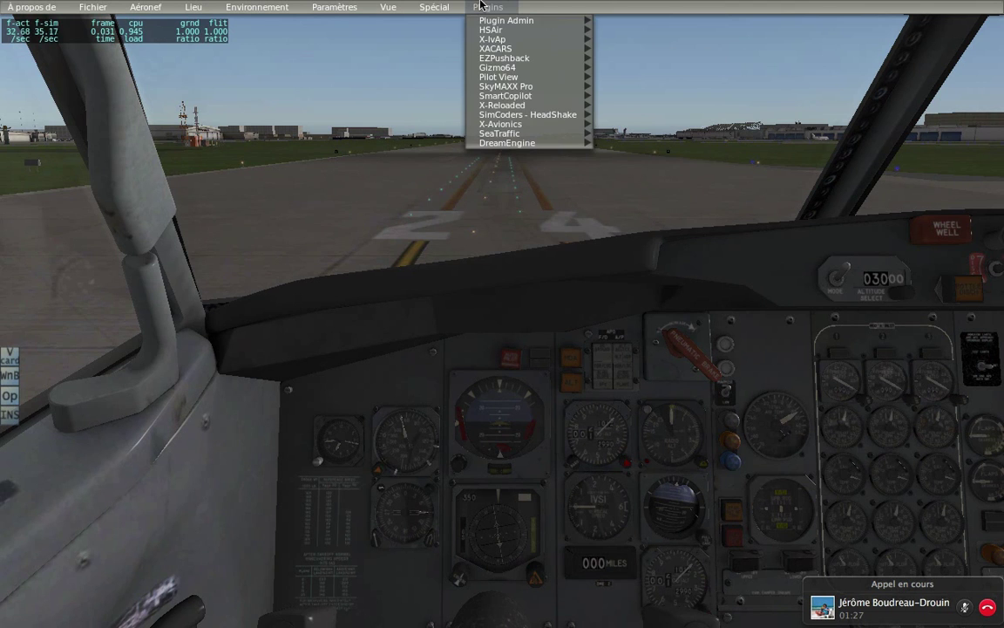
left_click(514, 100)
left_click(511, 98)
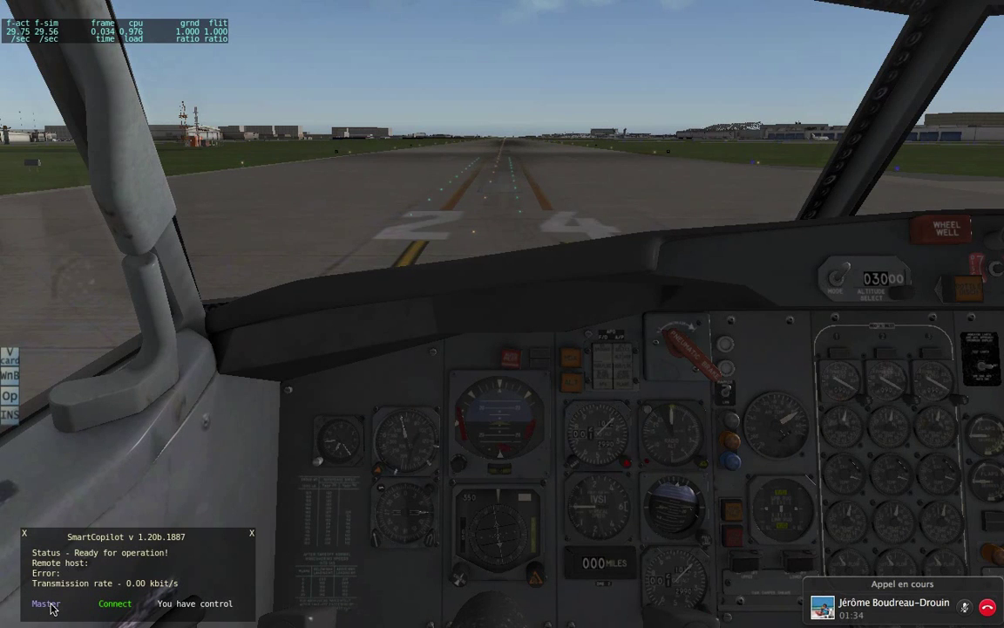
right_click(409, 357)
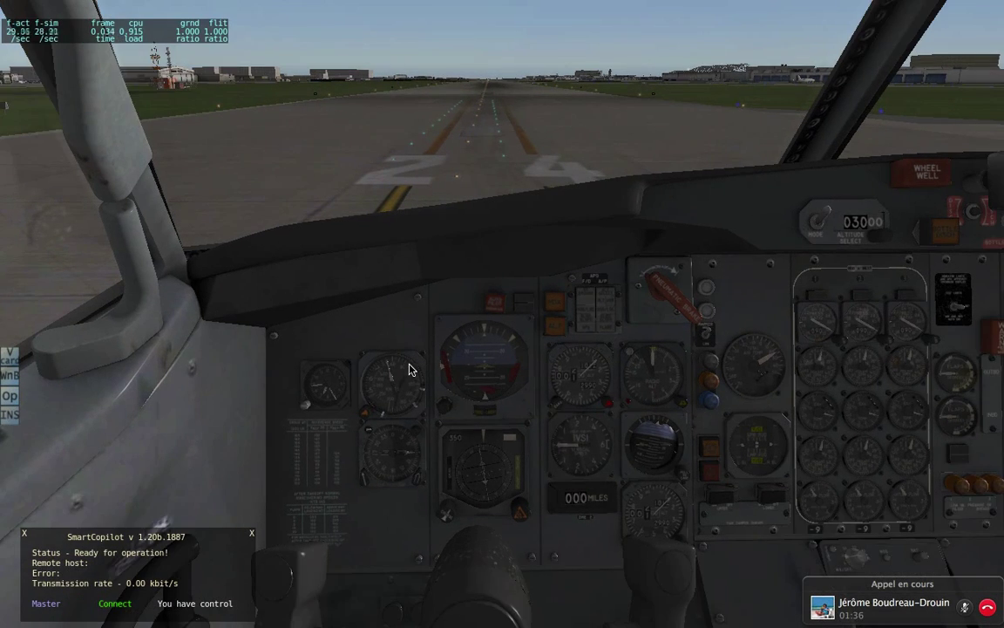
right_click(586, 412)
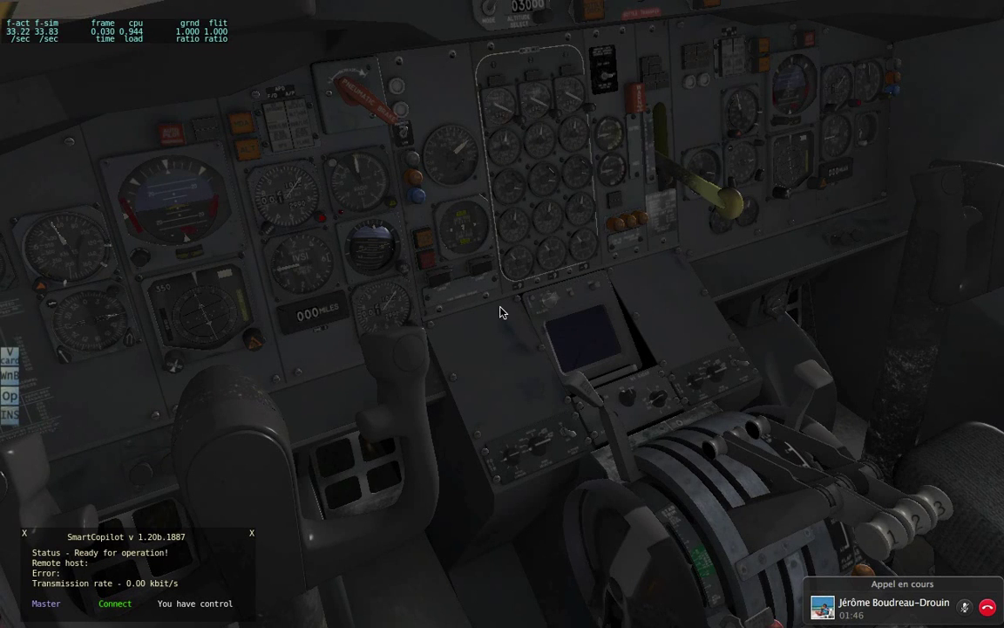
key("KP_5")
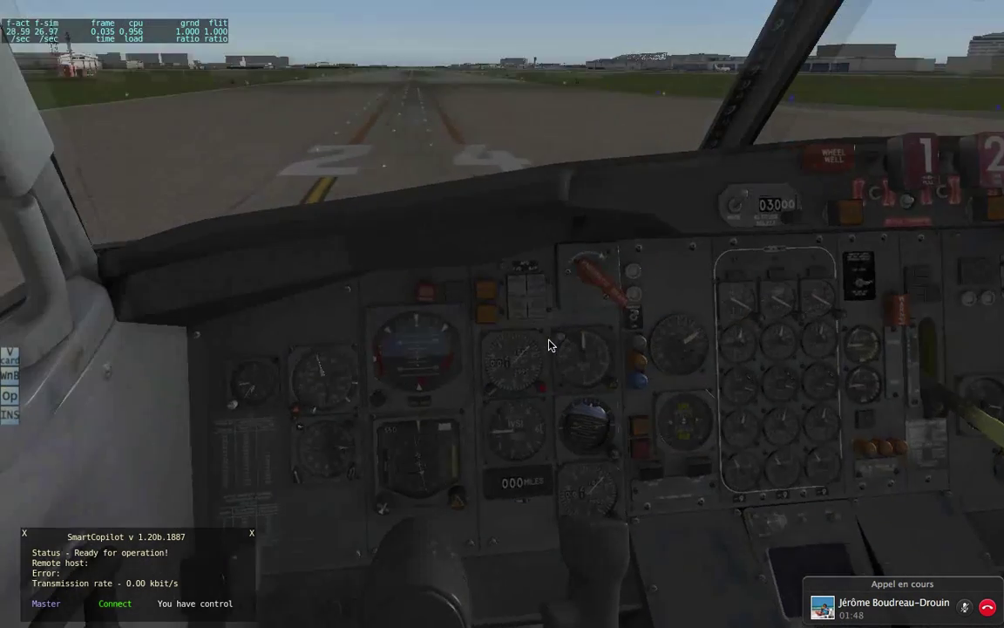
Connect SmartCopilot to the remote cockpit at 25.15.232.254
left_click(114, 603)
left_click(107, 603)
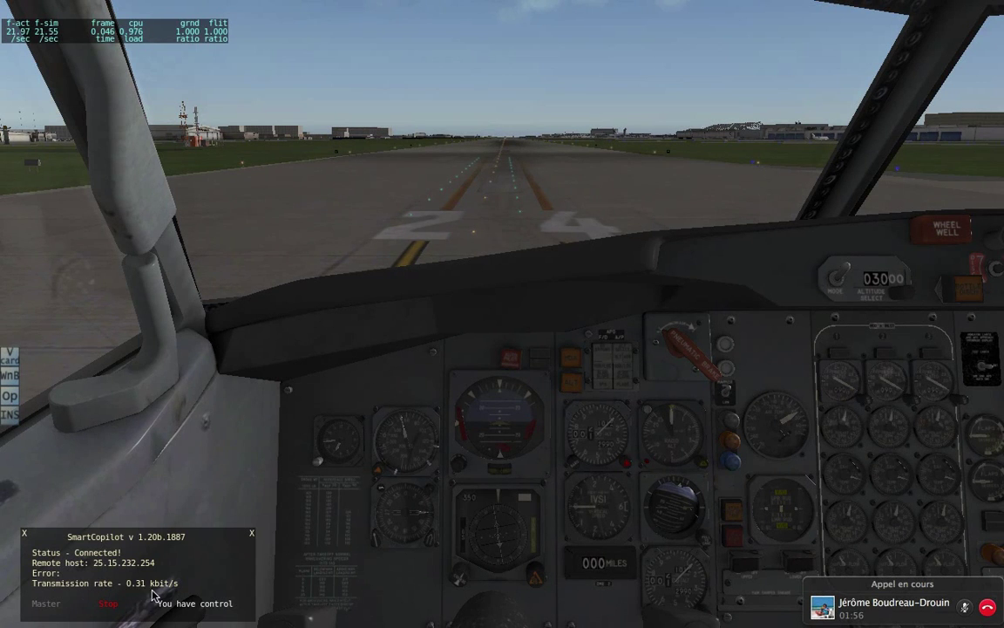
left_click_drag(435, 276, 477, 352)
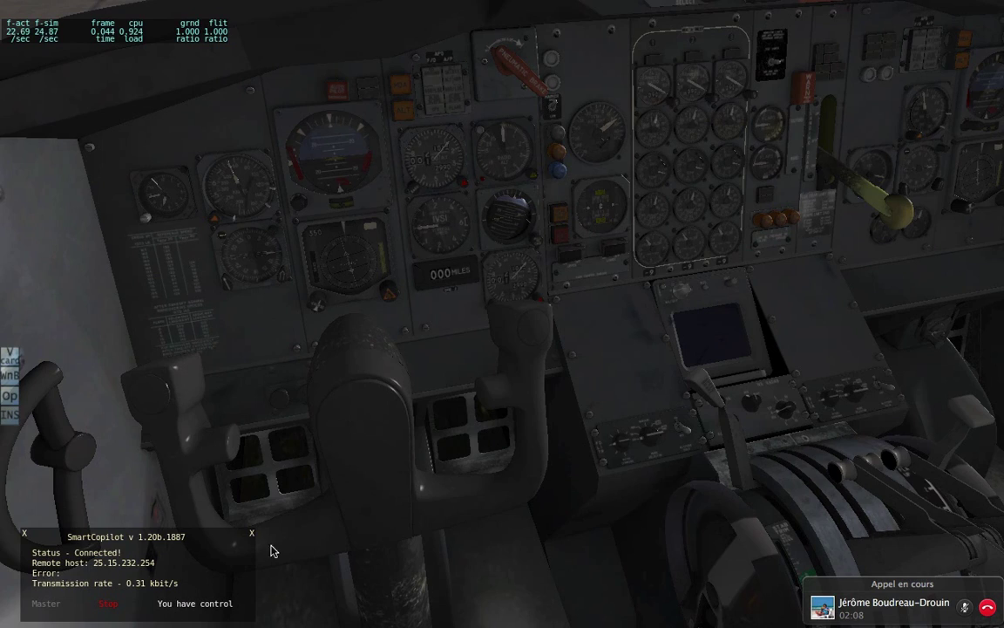
Release control to the other pilot, then flip an overhead switch and look around the cockpit
left_click(210, 605)
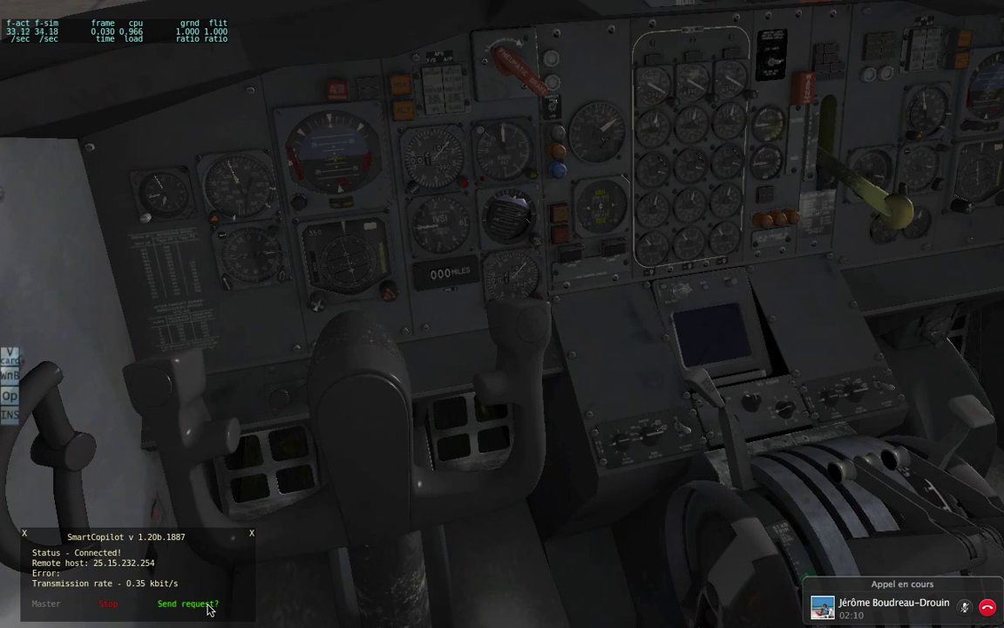
mouse_move(561, 543)
left_mouse_down()
mouse_move(562, 515)
mouse_move(632, 552)
mouse_move(532, 515)
mouse_move(552, 544)
left_mouse_up()
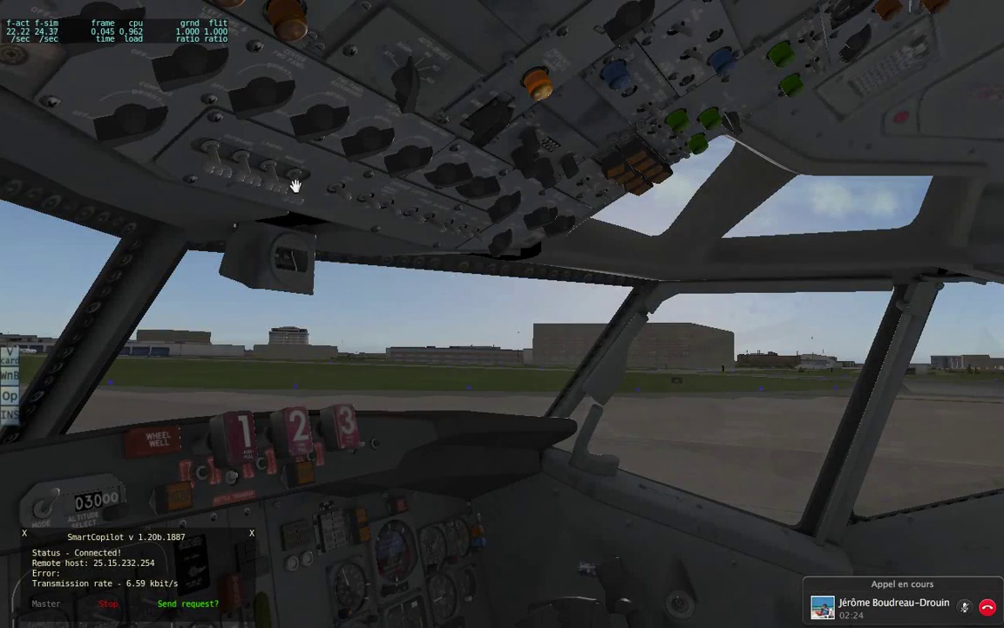
left_click(272, 179)
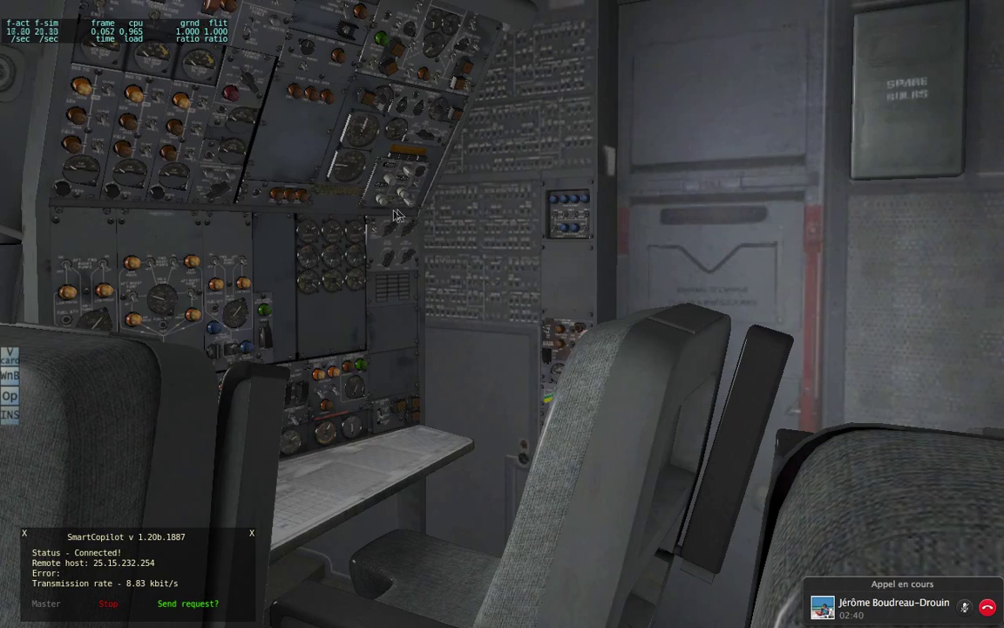
left_click_drag(418, 224, 73, 281)
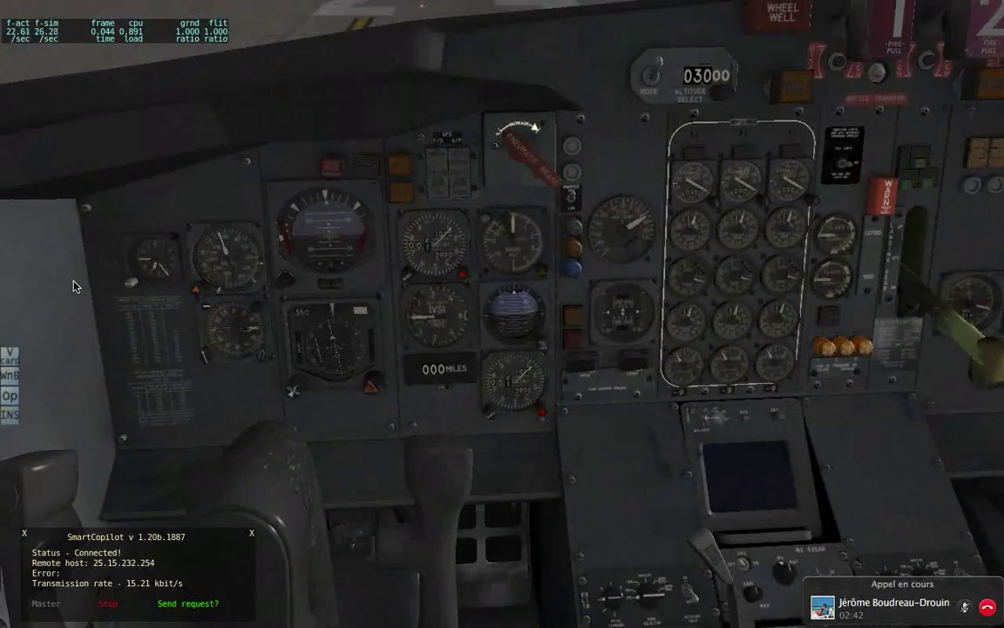
key("w")
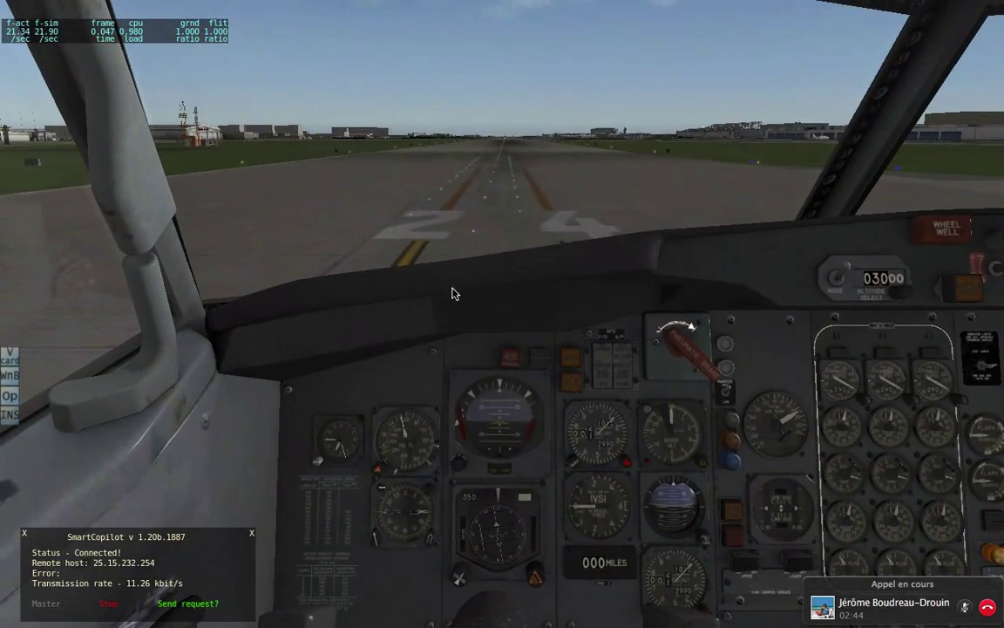
left_click_drag(472, 206, 720, 261)
During the 727 takeoff, check the overhead, APU, hydraulic switches, pedestal and runway views
key("KP_8")
key("KP_3")
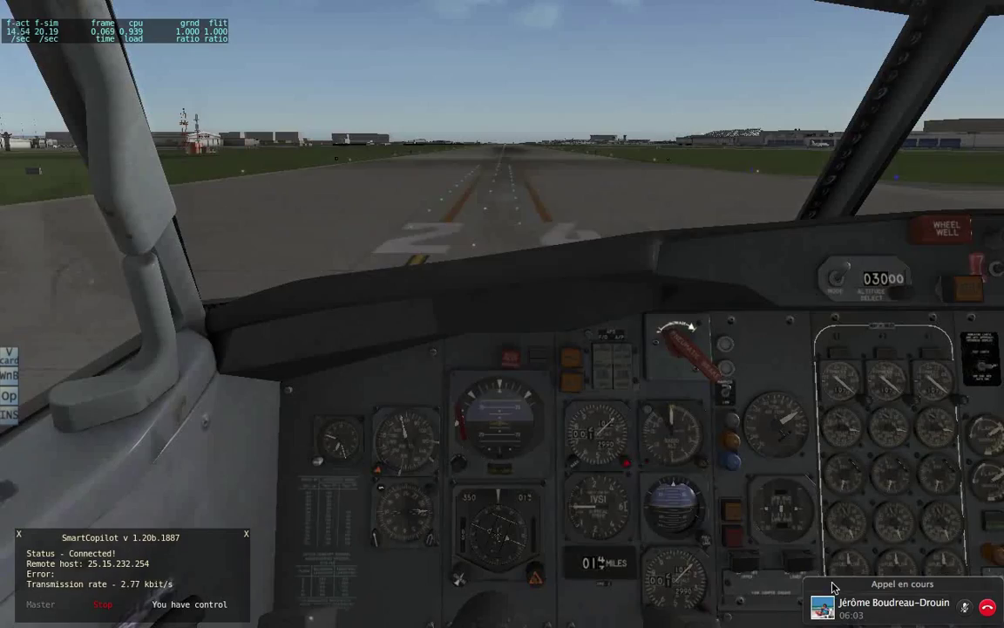
left_click_drag(833, 587, 1001, 626)
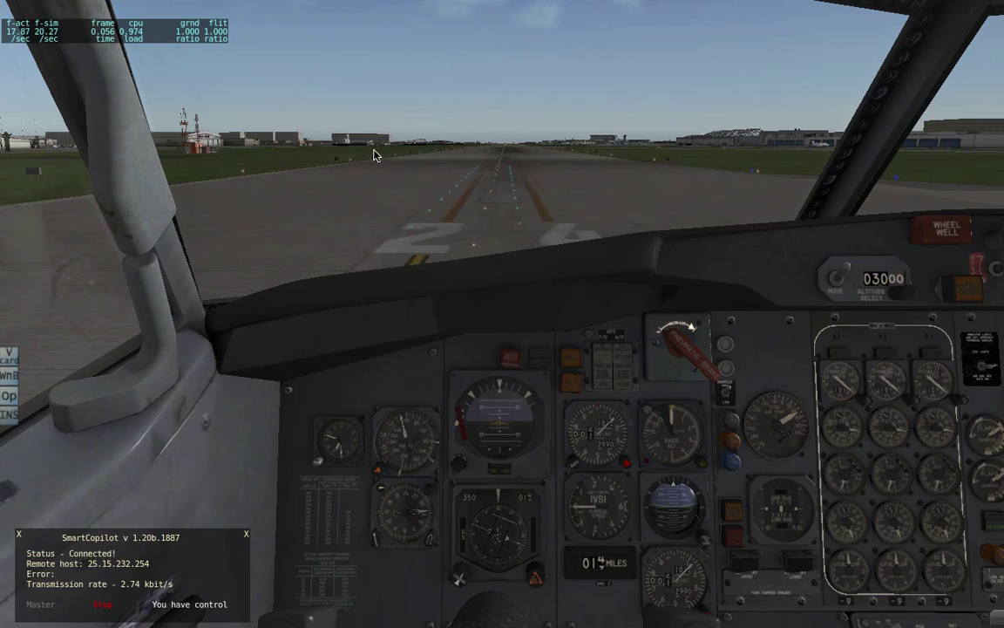
key("KP_8")
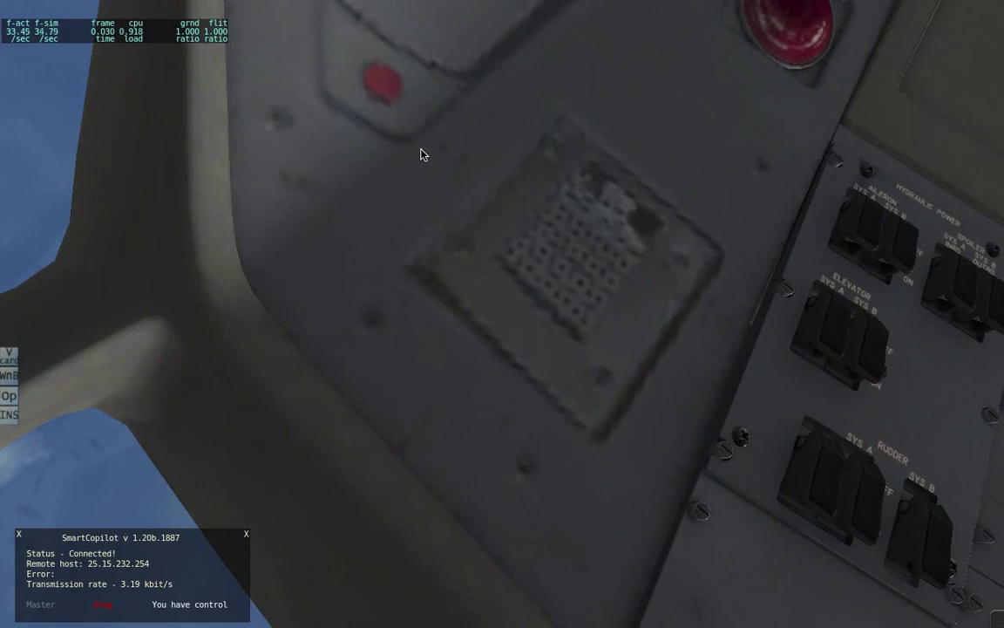
key("KP_5")
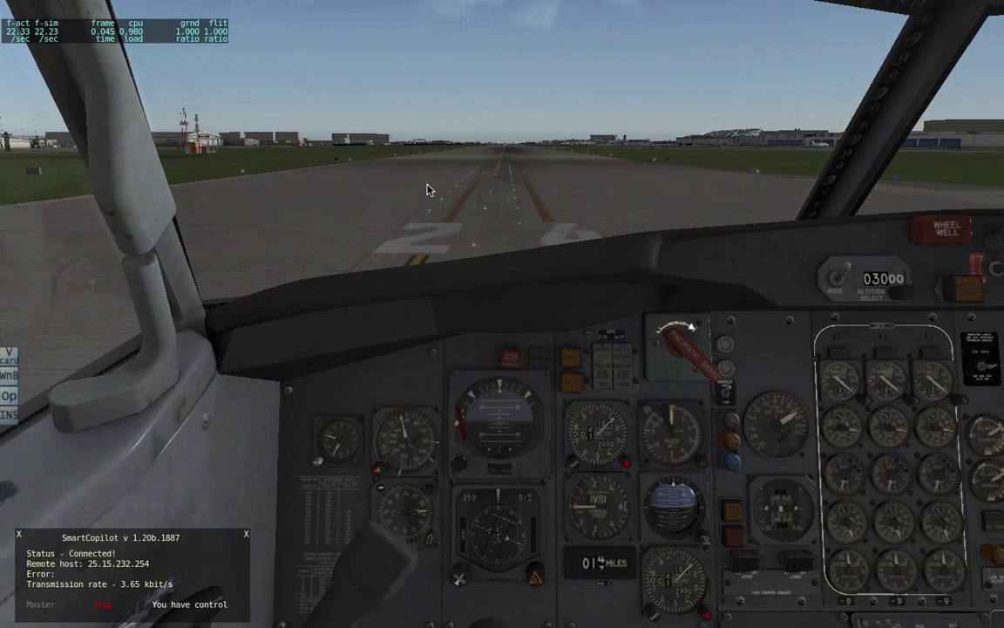
key("KP_2")
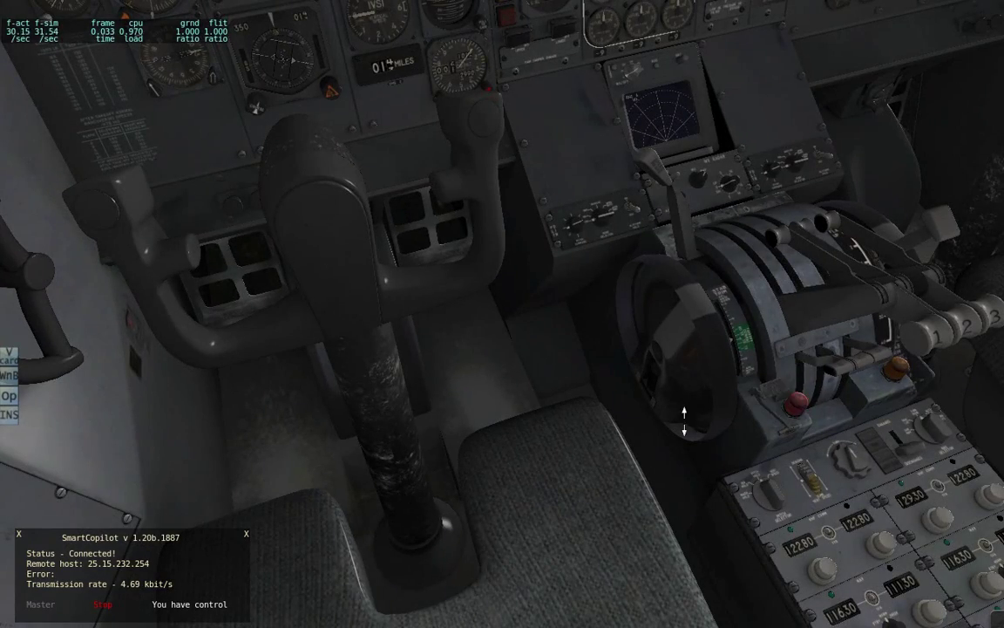
right_click(562, 386)
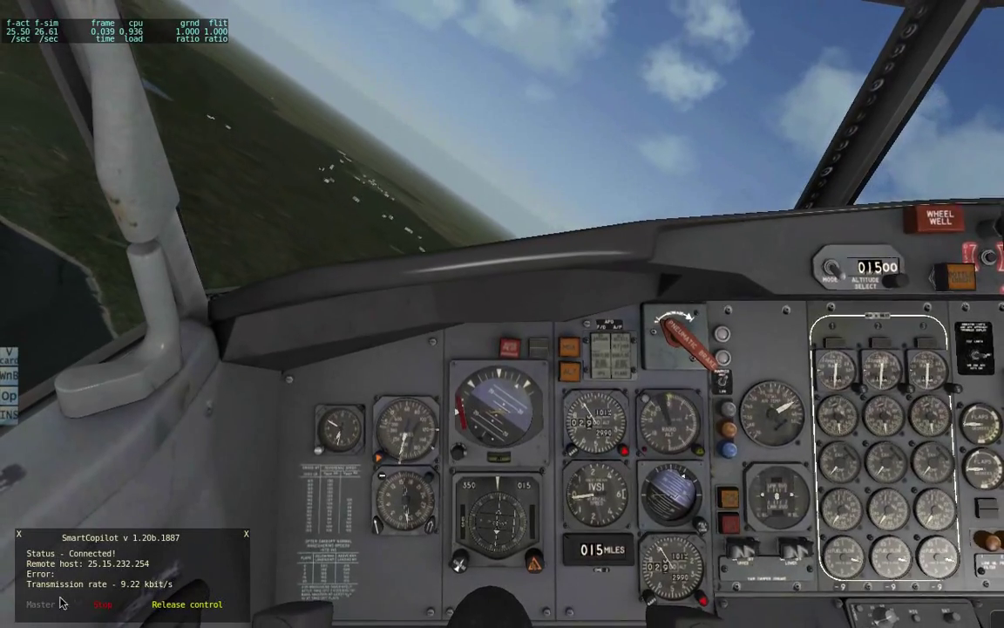
Release SmartCopilot control to the other cockpit and check the instrument panel
left_click(169, 607)
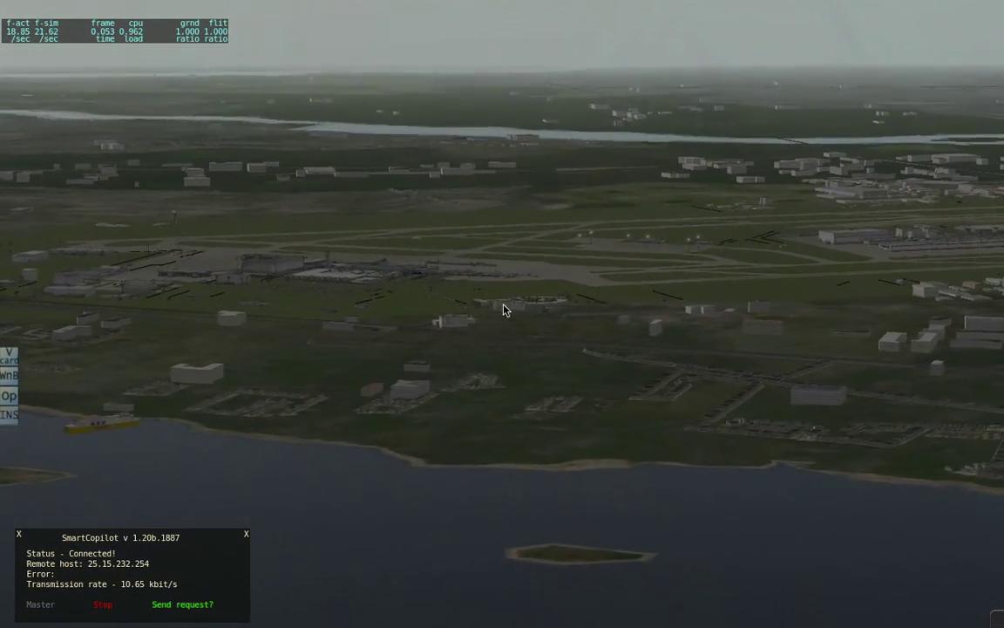
left_click_drag(466, 301, 446, 427)
scroll(730, 378, "down", 4)
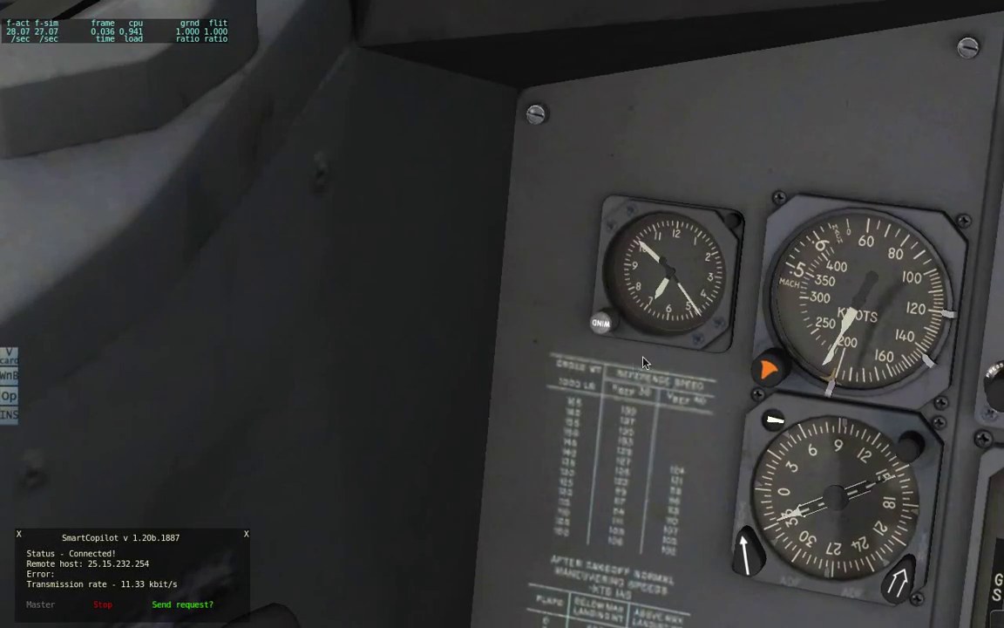
left_click_drag(644, 360, 676, 352)
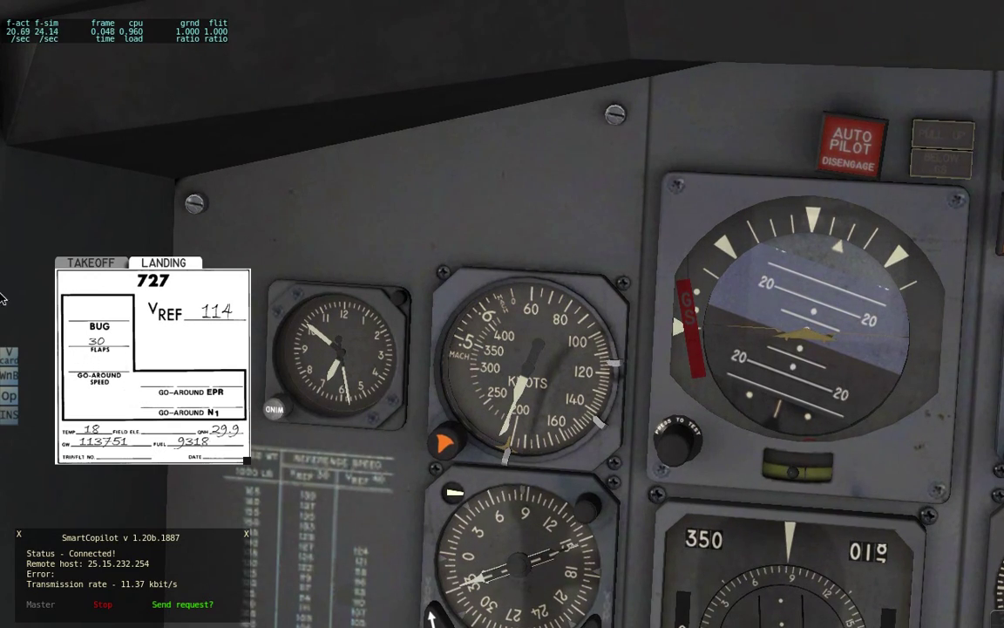
Close the 727 takeoff/landing V-card and return to the full panel and windshield view
left_click(9, 357)
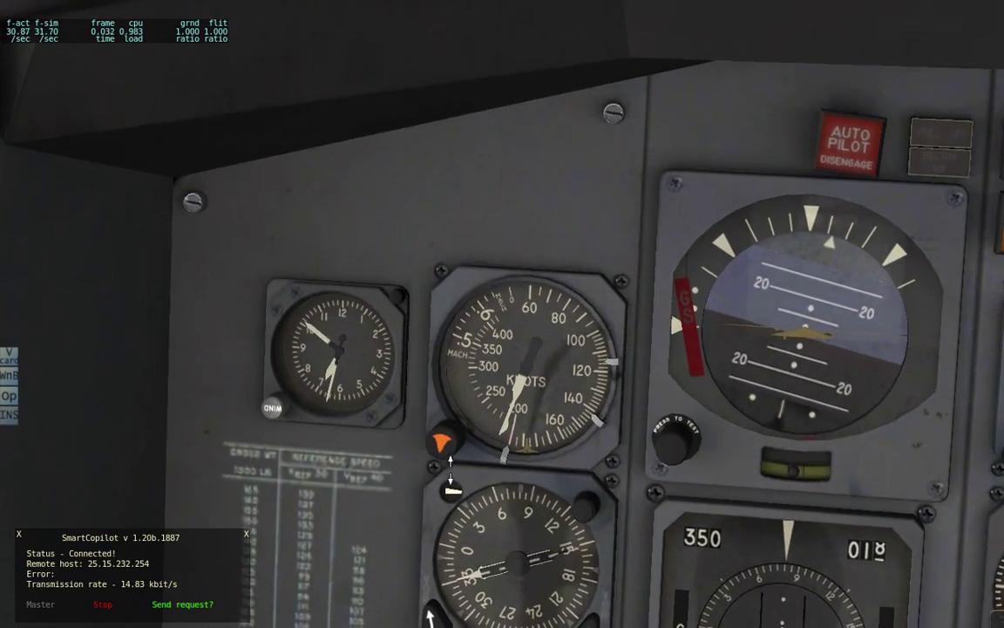
left_click_drag(531, 278, 544, 281)
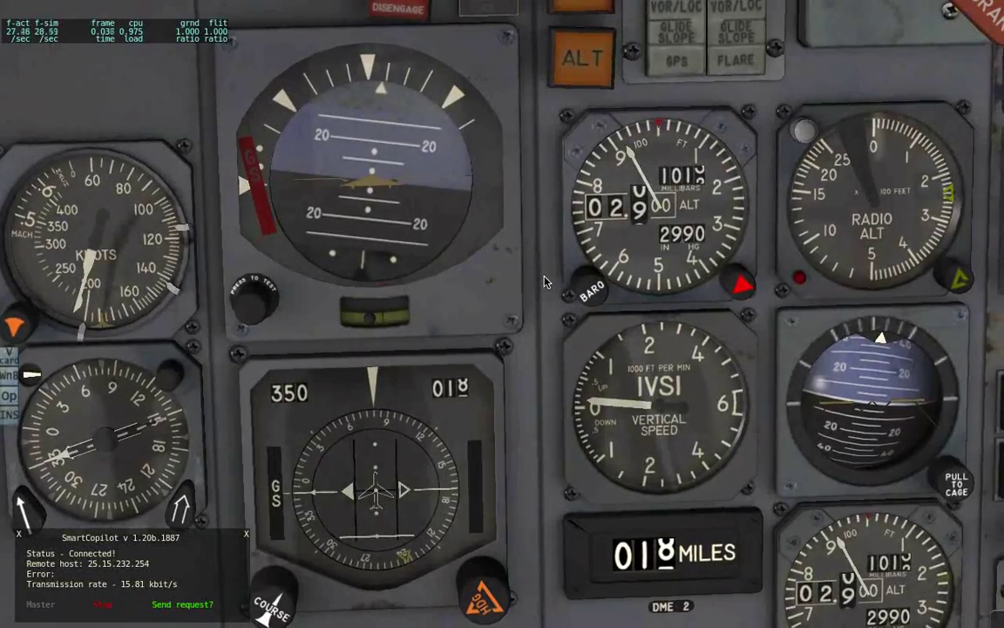
key("KP_5")
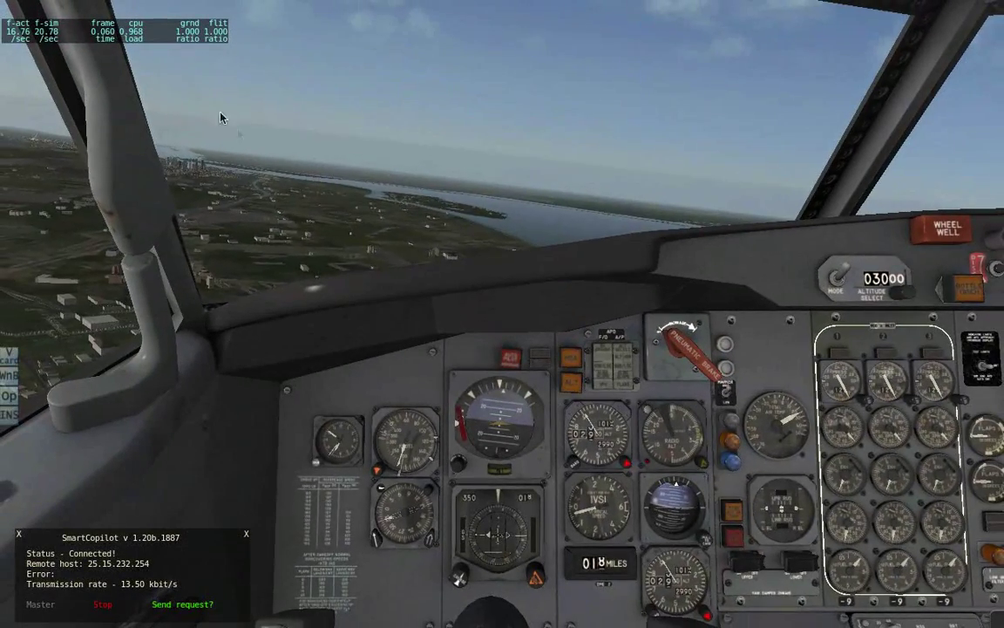
Look over the pedestal, overhead and left window, then turn the captain's heading bug
left_click_drag(503, 231, 549, 120)
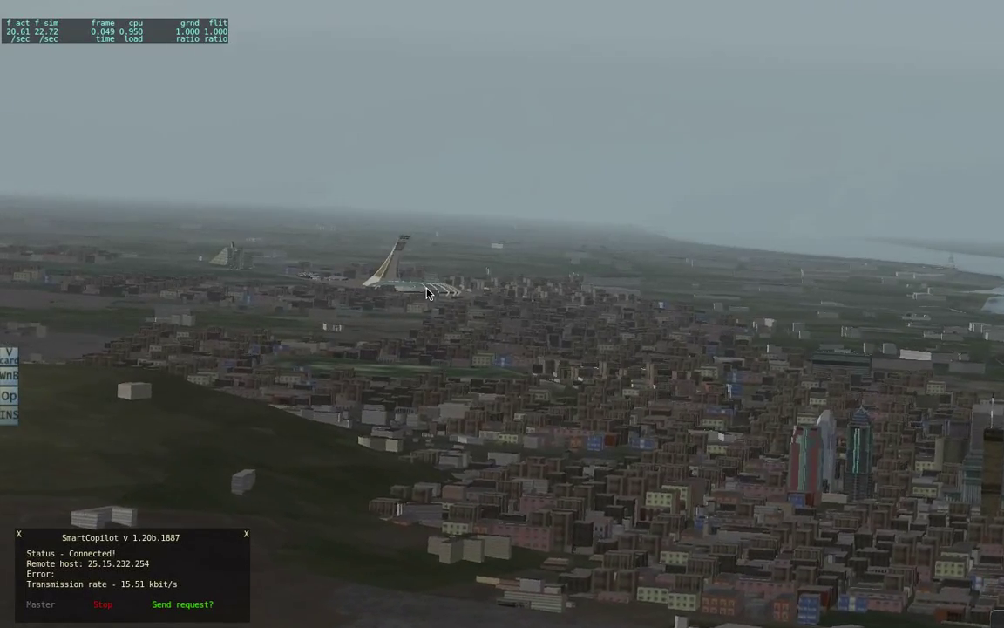
scroll(462, 266, "down", 10)
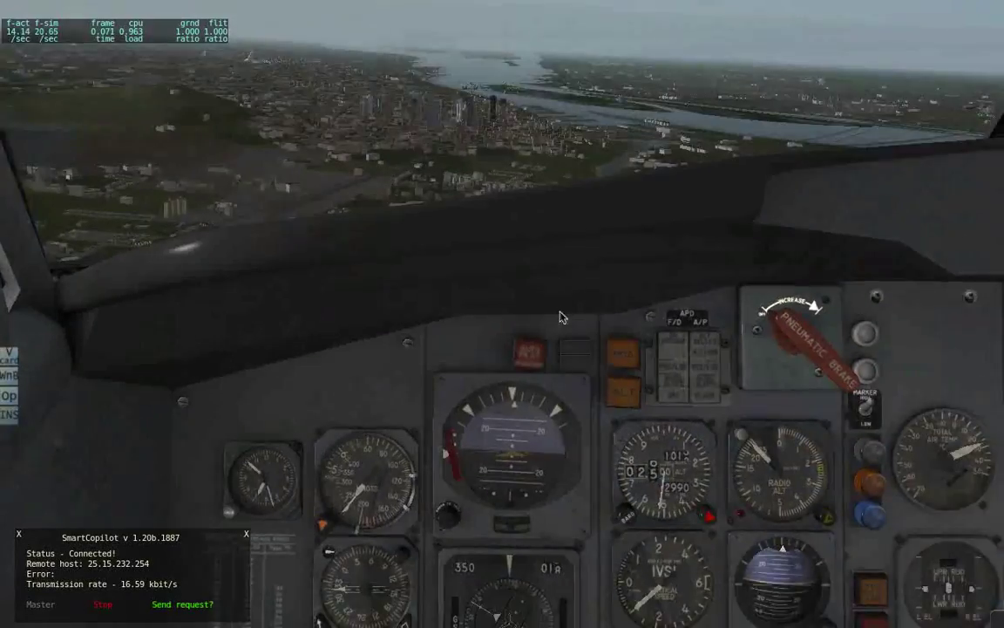
left_click_drag(560, 316, 256, 284)
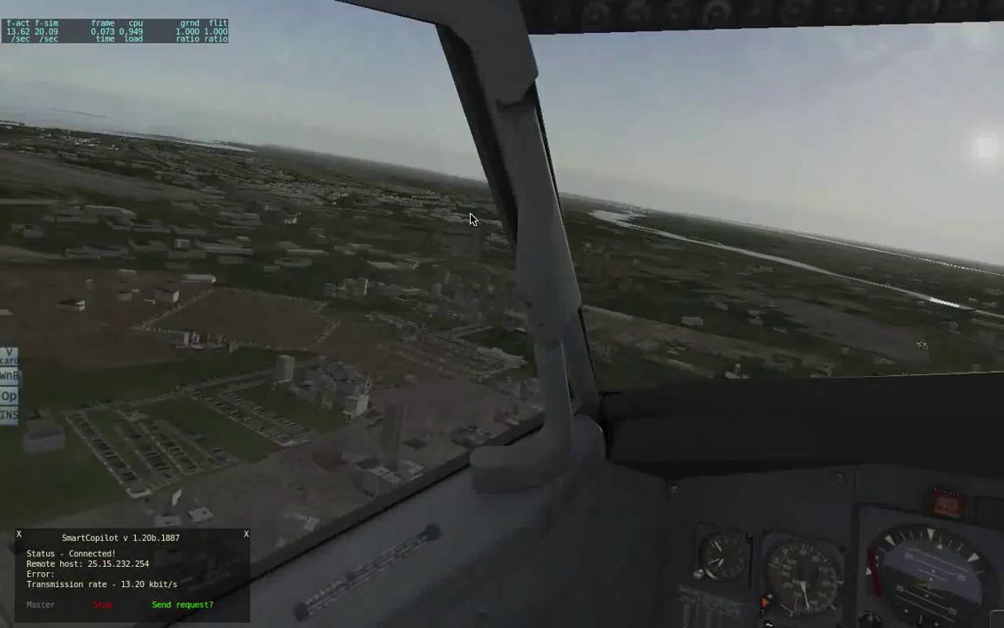
left_click_drag(472, 218, 538, 305)
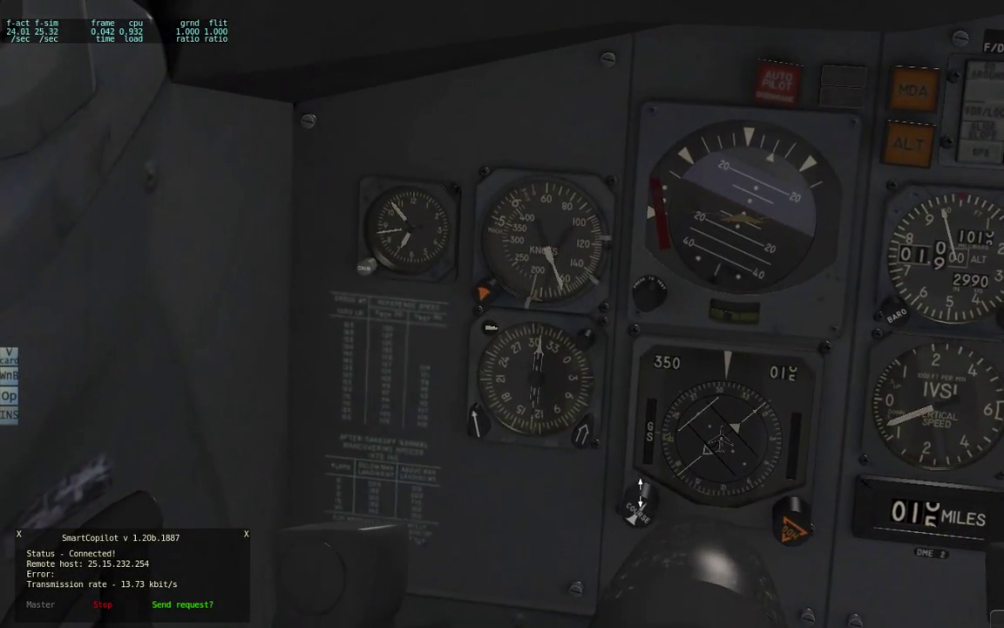
left_click_drag(797, 530, 793, 491)
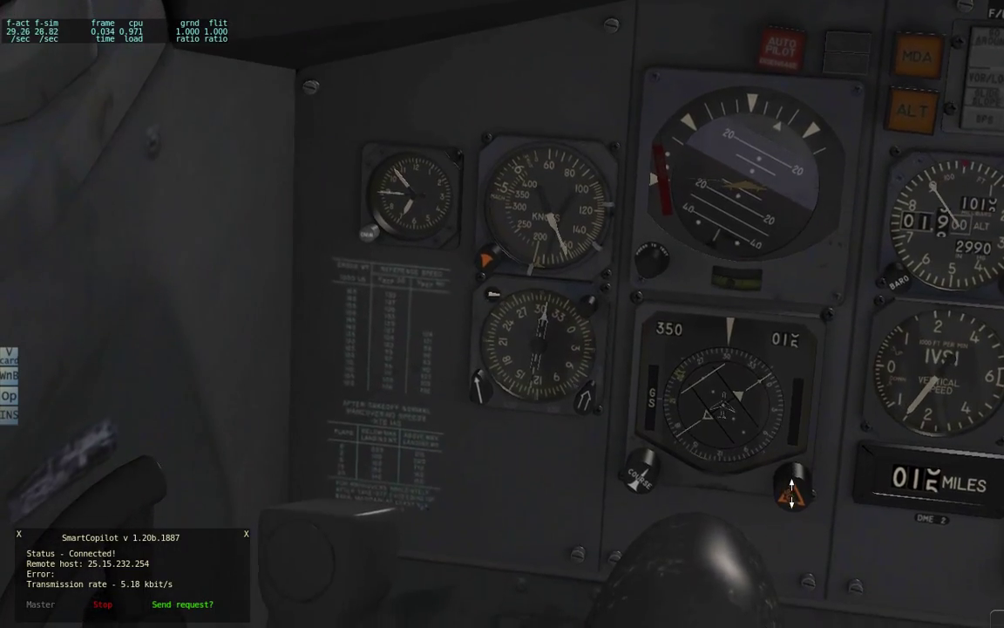